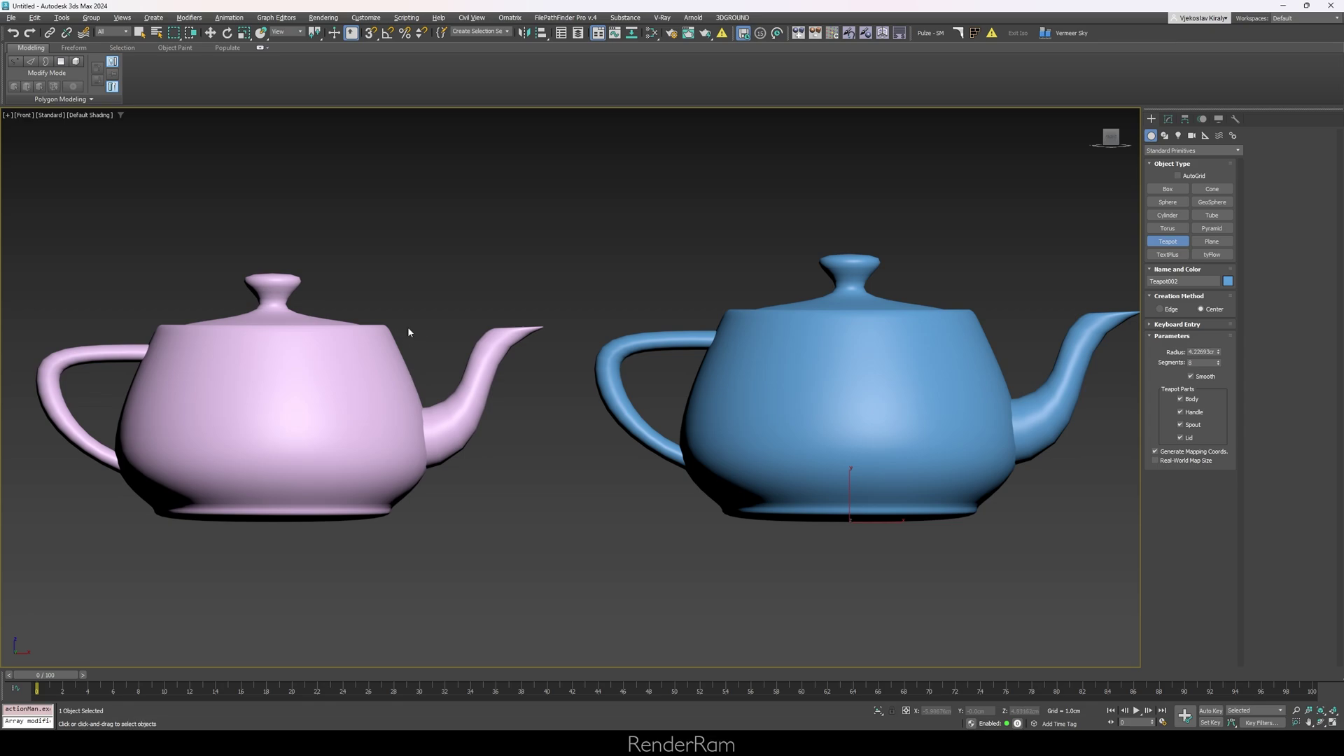
Step: End creation, switch Edged Faces on and off so both teapots show plain grey, and select Teapot002
{"action": "right_click", "coordinate": [409, 333]}
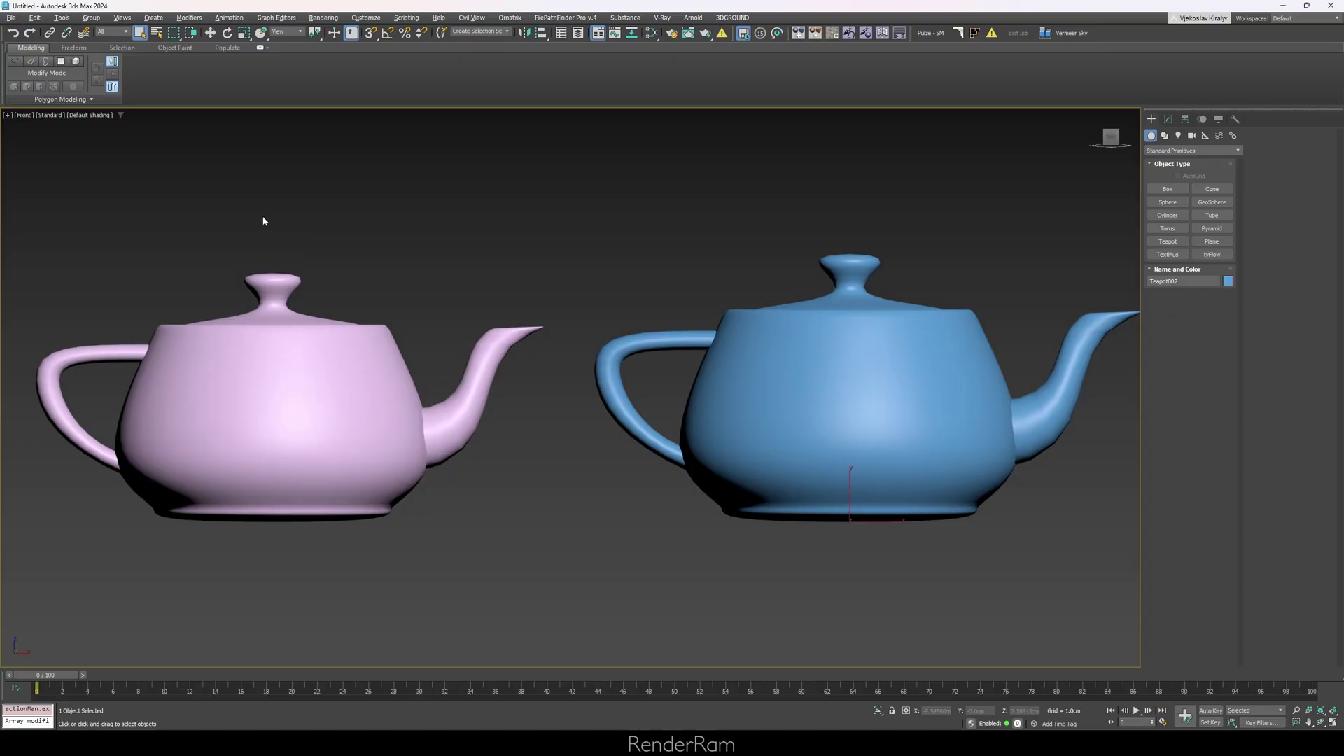
{"action": "key", "text": "F4"}
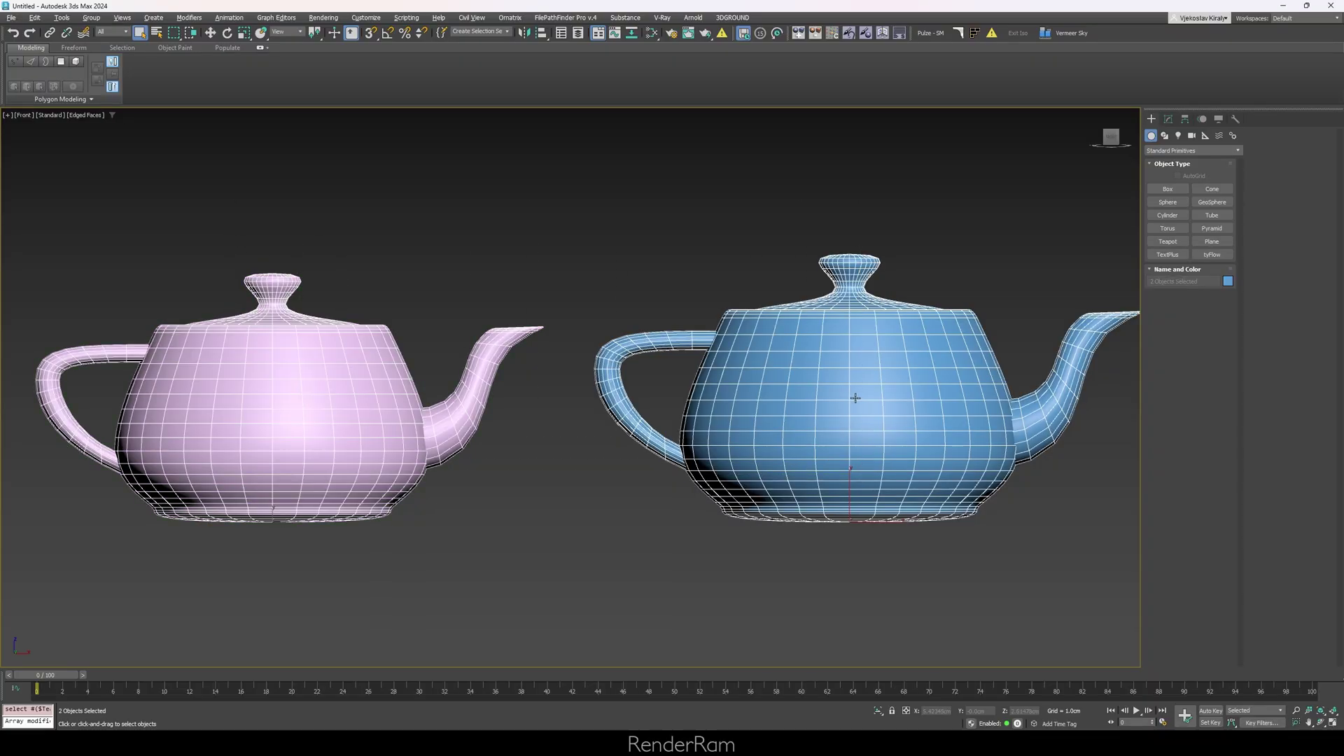
{"action": "left_click", "coordinate": [648, 299]}
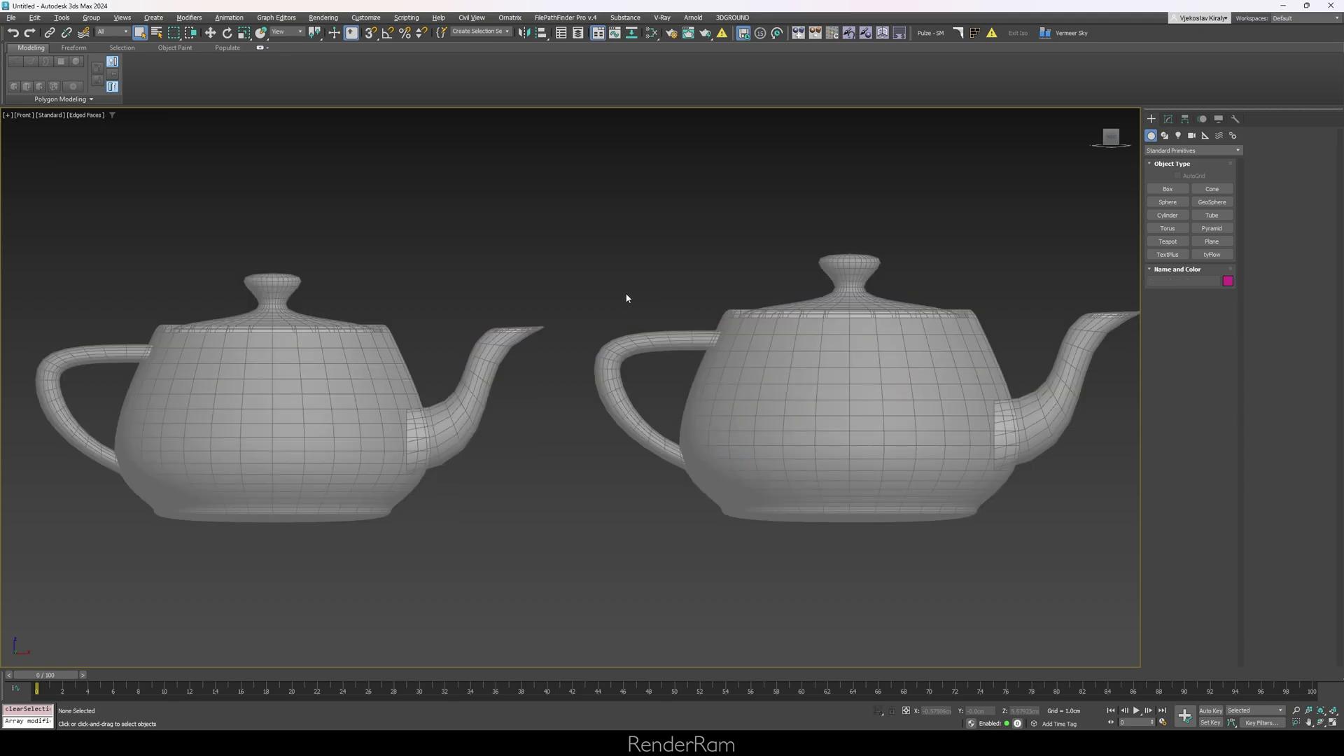
{"action": "key", "text": "F4"}
{"action": "left_click", "coordinate": [734, 393]}
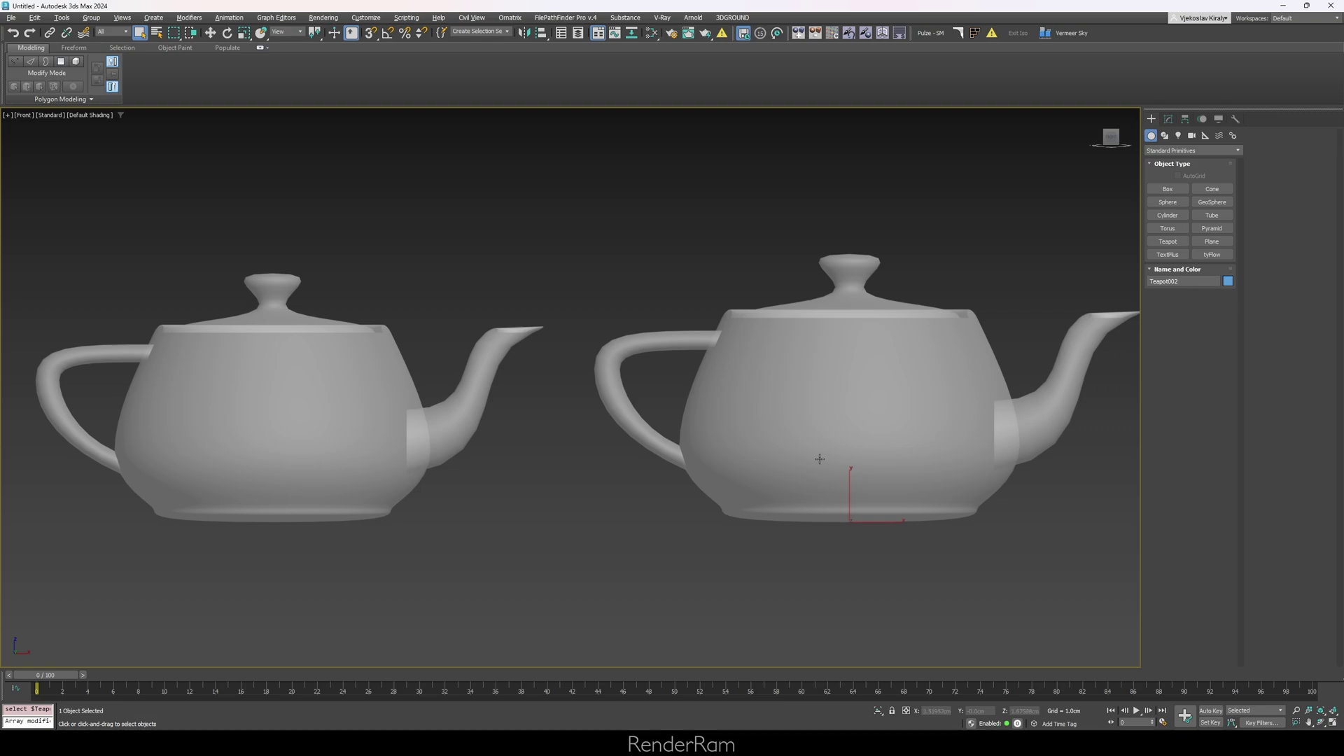
Step: Mirror Teapot002 along X and move it so its spout faces the left teapot without overlapping
{"action": "left_click", "coordinate": [527, 32]}
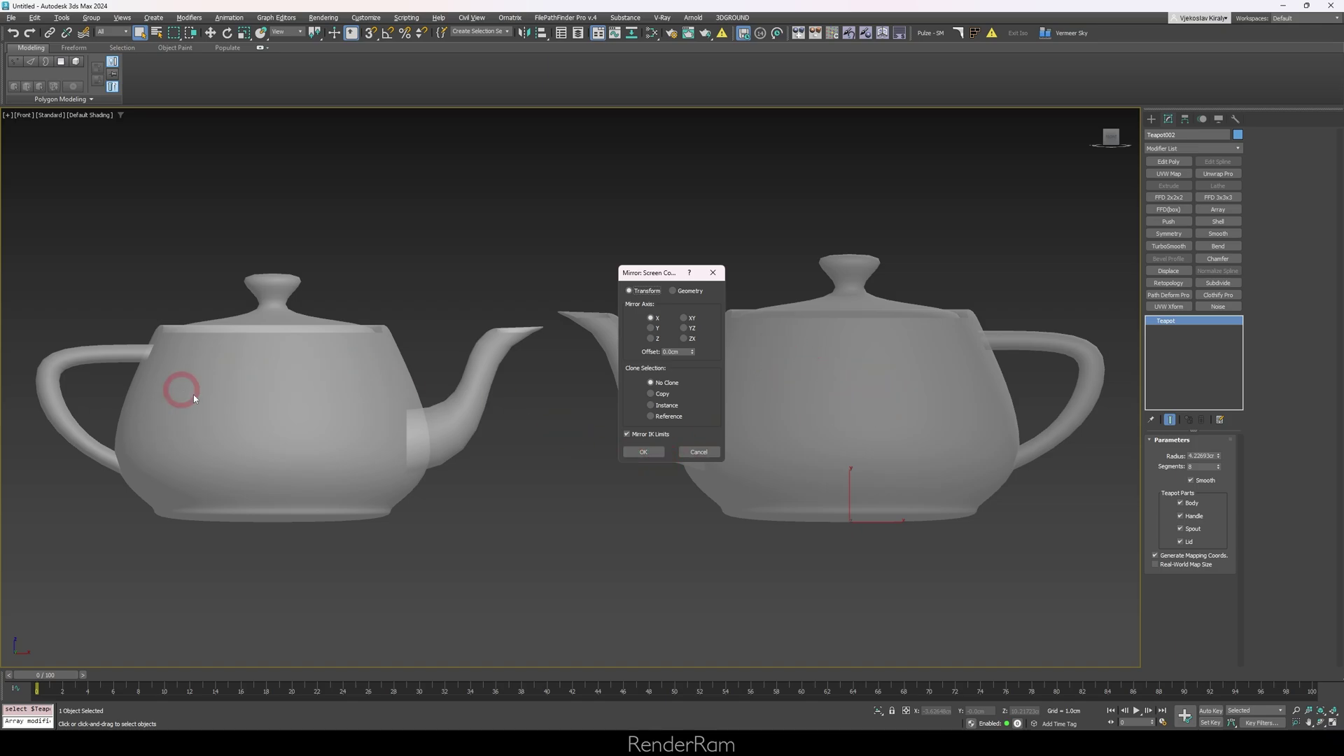
{"action": "left_click", "coordinate": [644, 453]}
{"action": "key", "text": "w"}
{"action": "left_click_drag", "start_coordinate": [872, 532], "coordinate": [709, 466]}
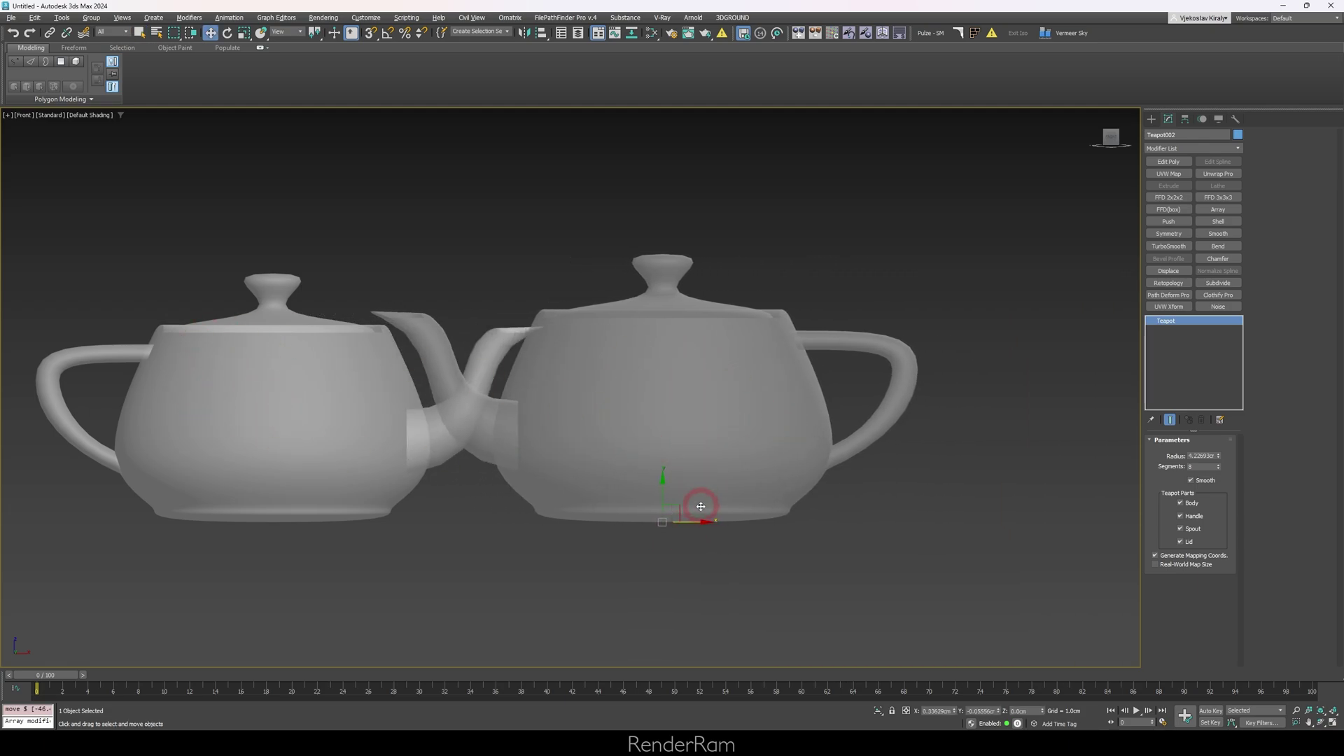
{"action": "left_click_drag", "start_coordinate": [698, 522], "coordinate": [806, 427]}
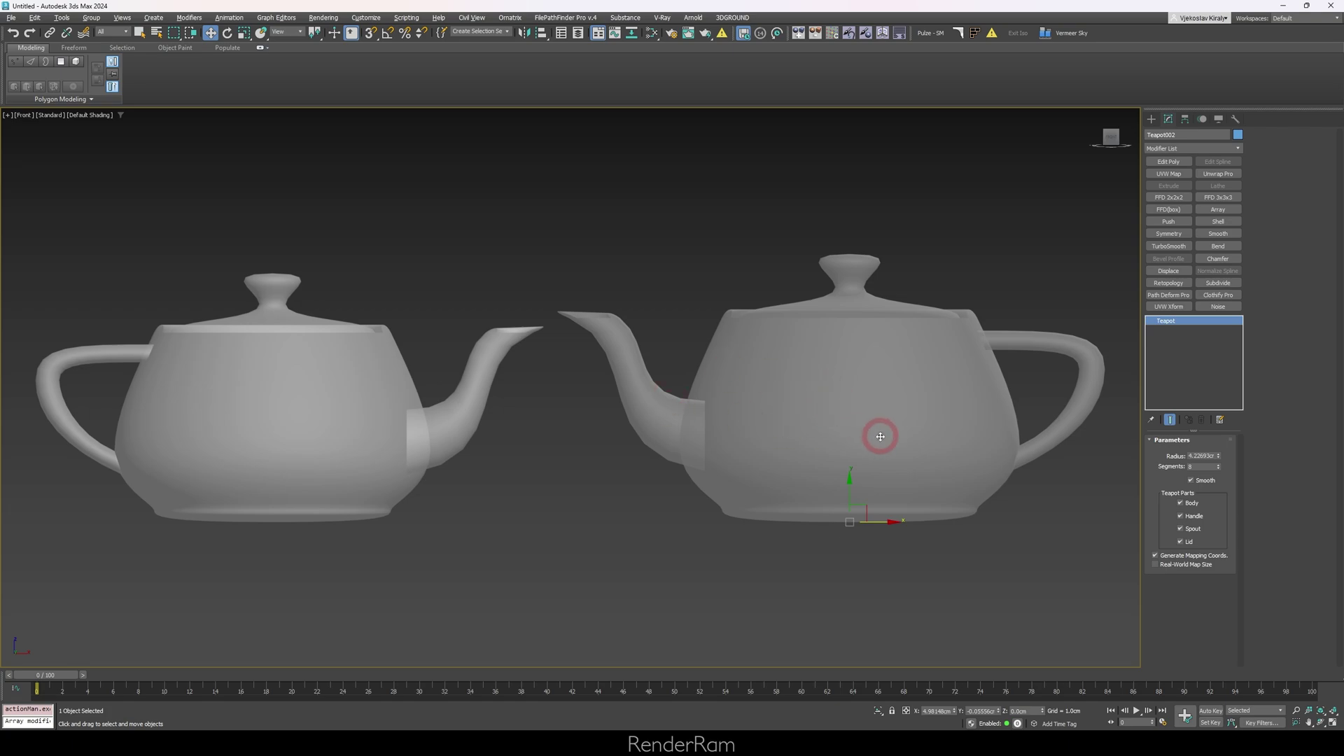
{"action": "key", "text": "alt+m"}
{"action": "key", "text": "alt+m"}
{"action": "key", "text": "alt+m"}
{"action": "key", "text": "alt+m"}
Step: Draw a sphere above the two teapot spouts and bring up its Mirror settings
{"action": "left_click", "coordinate": [1153, 120]}
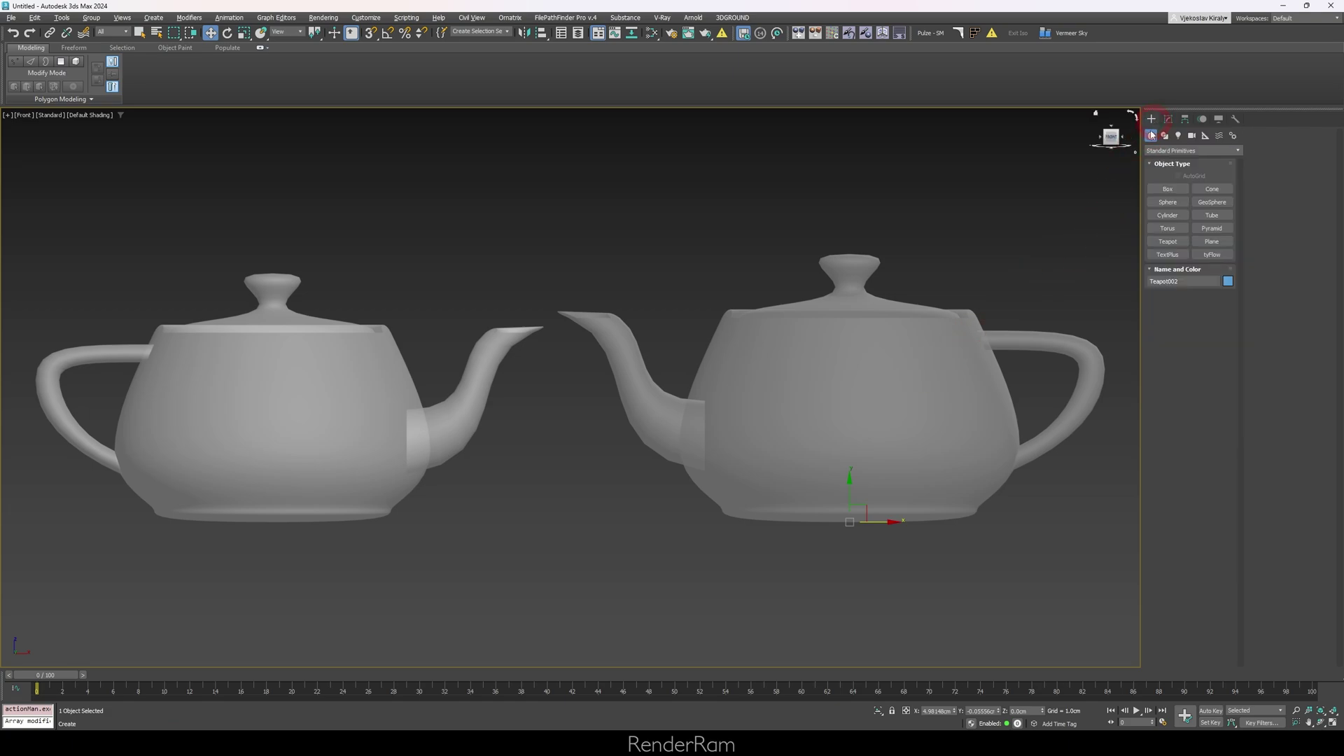
{"action": "left_click", "coordinate": [1168, 203]}
{"action": "left_click_drag", "start_coordinate": [553, 242], "coordinate": [580, 280]}
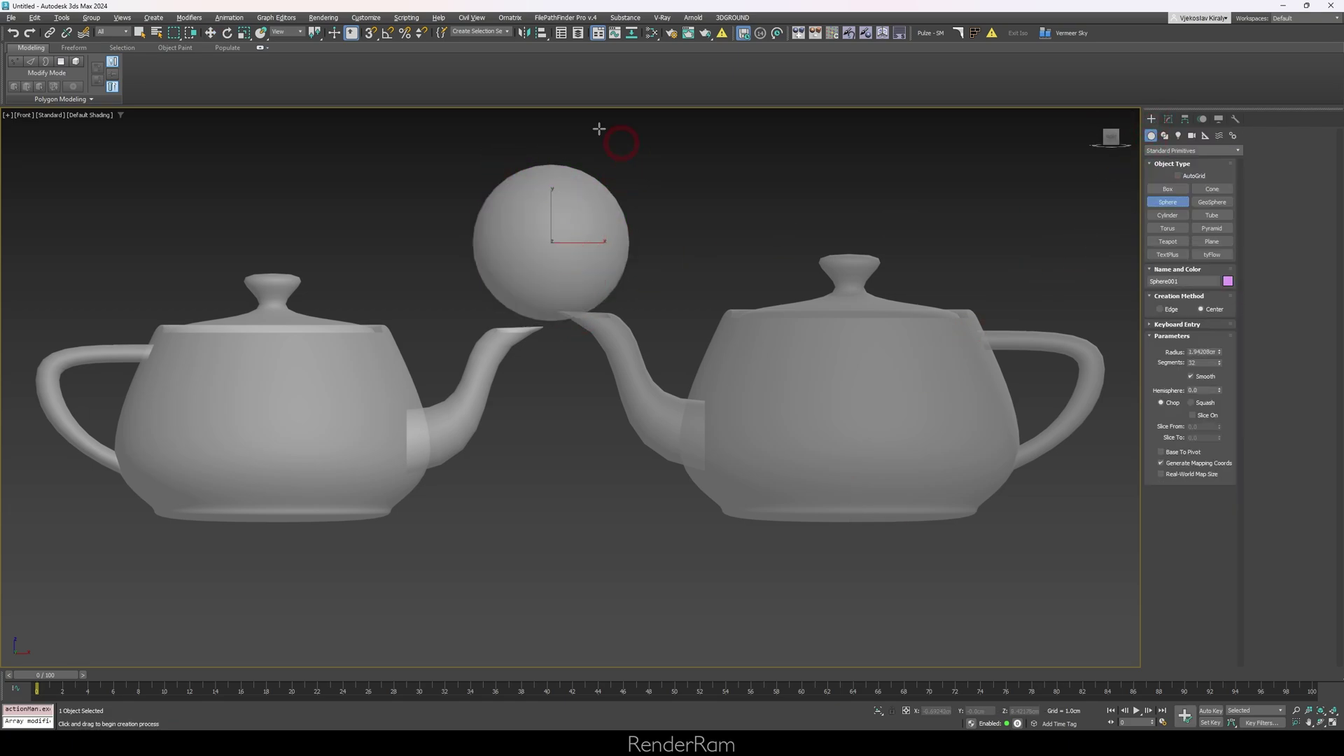
{"action": "left_click", "coordinate": [527, 34]}
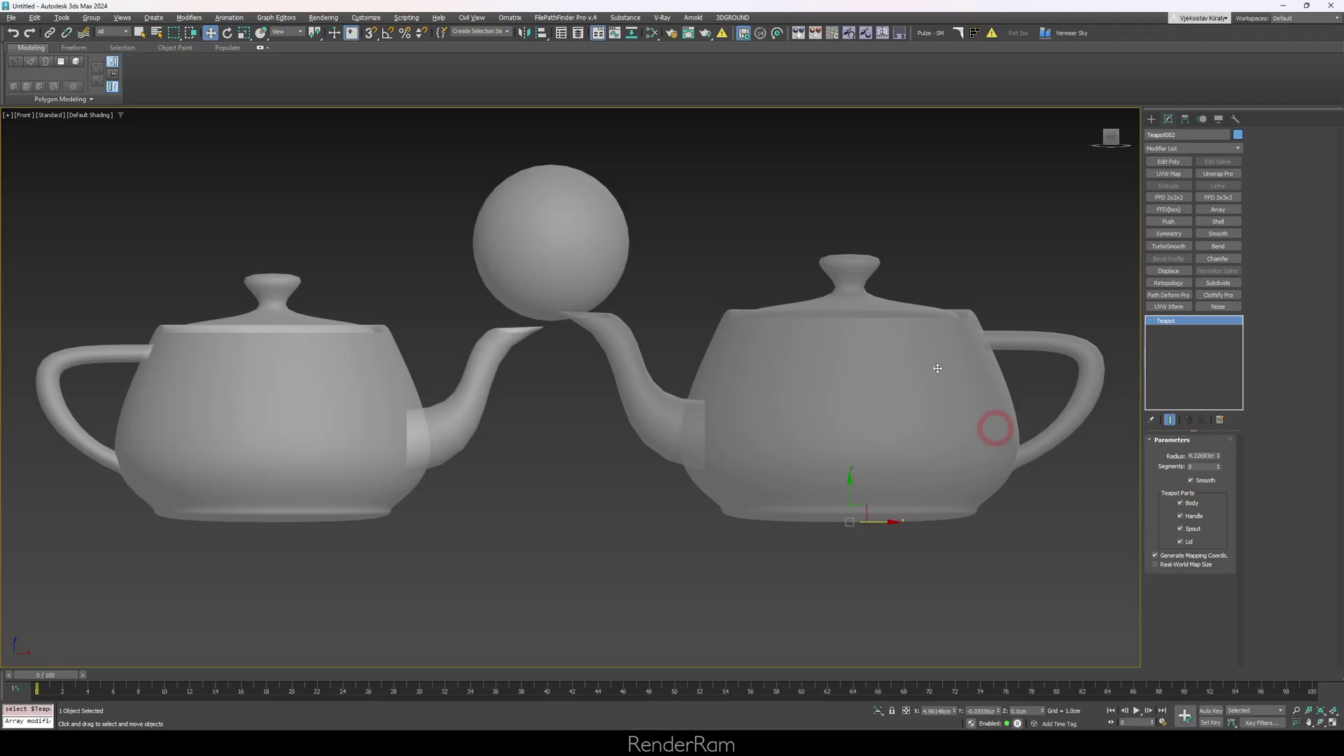
Step: Apply Reset XForm's Reset Selected to the mirrored teapot
{"action": "left_click", "coordinate": [1230, 118]}
{"action": "left_click", "coordinate": [1175, 247]}
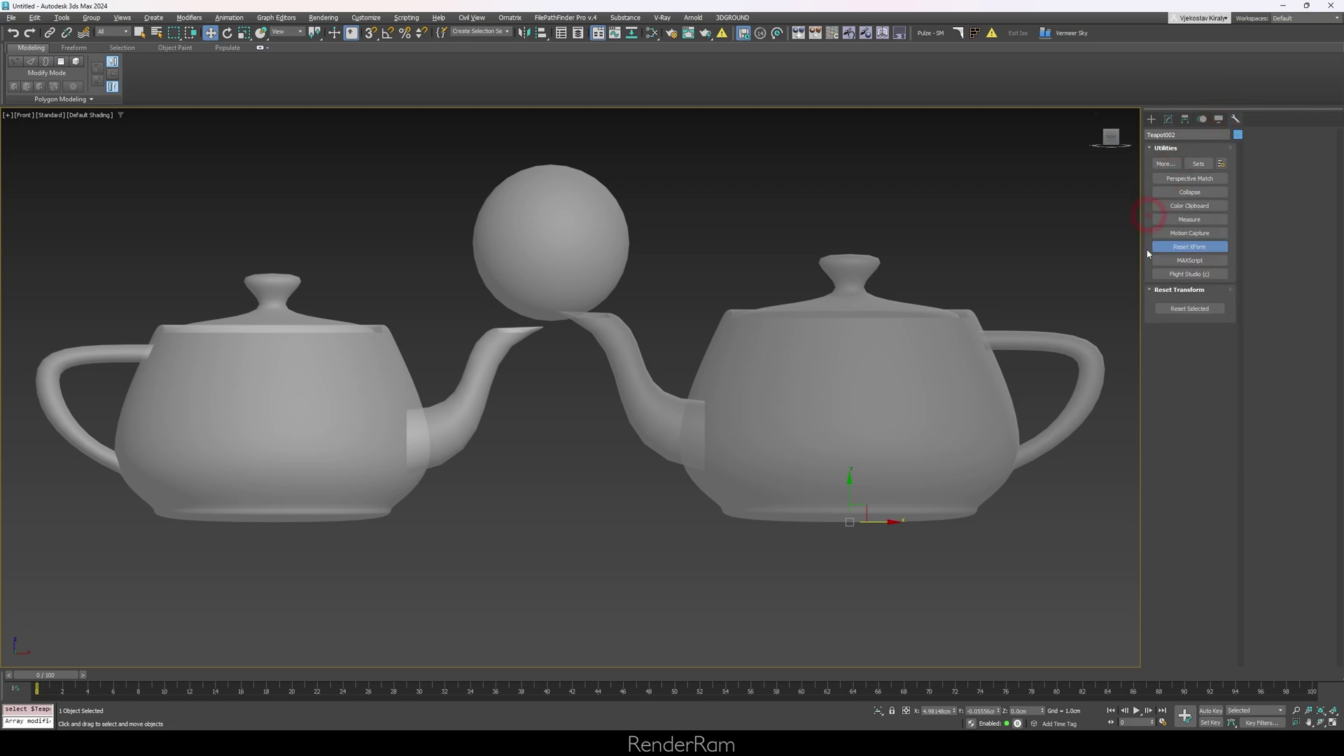
{"action": "left_click", "coordinate": [1193, 309]}
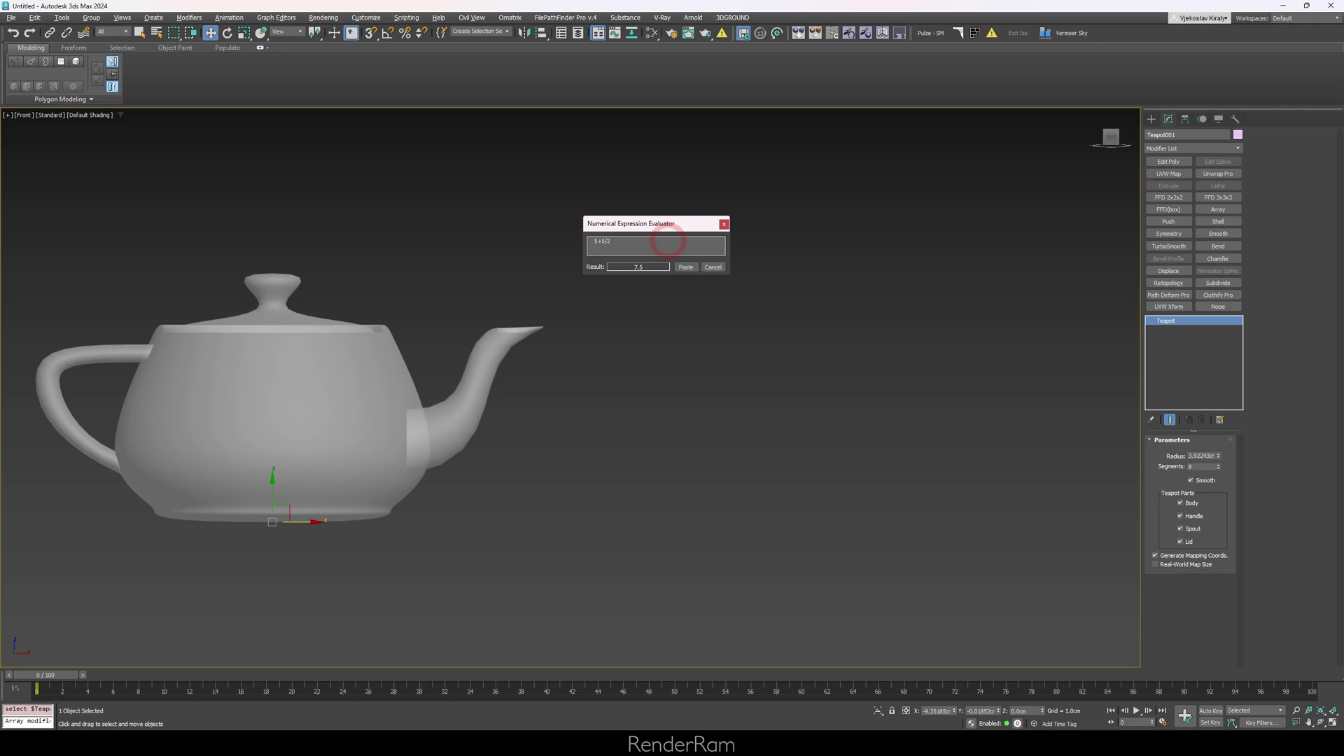
Step: Paste the evaluated 5+5/2 result into the teapot's Radius, making it 7.5cm
{"action": "left_click", "coordinate": [685, 267]}
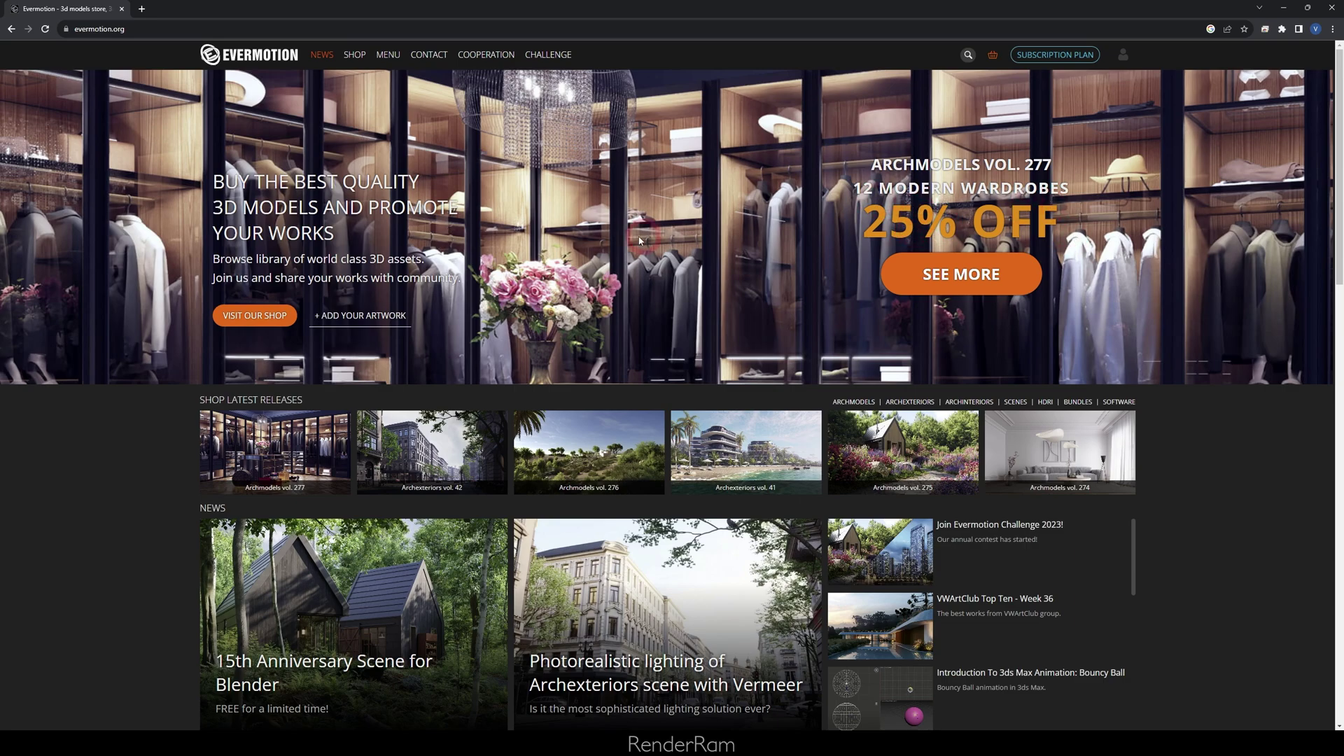
Step: Go to the Evermotion SHOP and scroll through the model categories to the Evermotion Pass section
{"action": "left_click", "coordinate": [650, 241]}
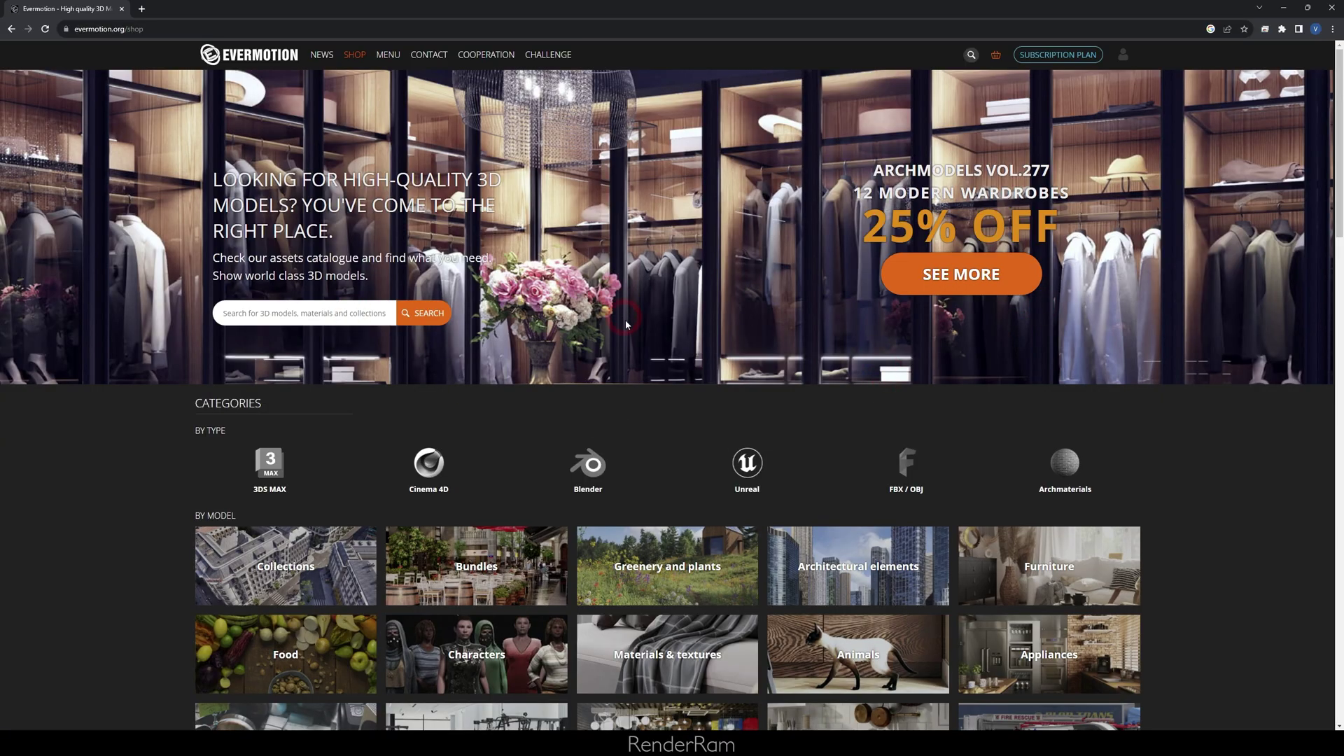
{"action": "scroll", "coordinate": [653, 330], "scroll_direction": "down", "scroll_amount": 7}
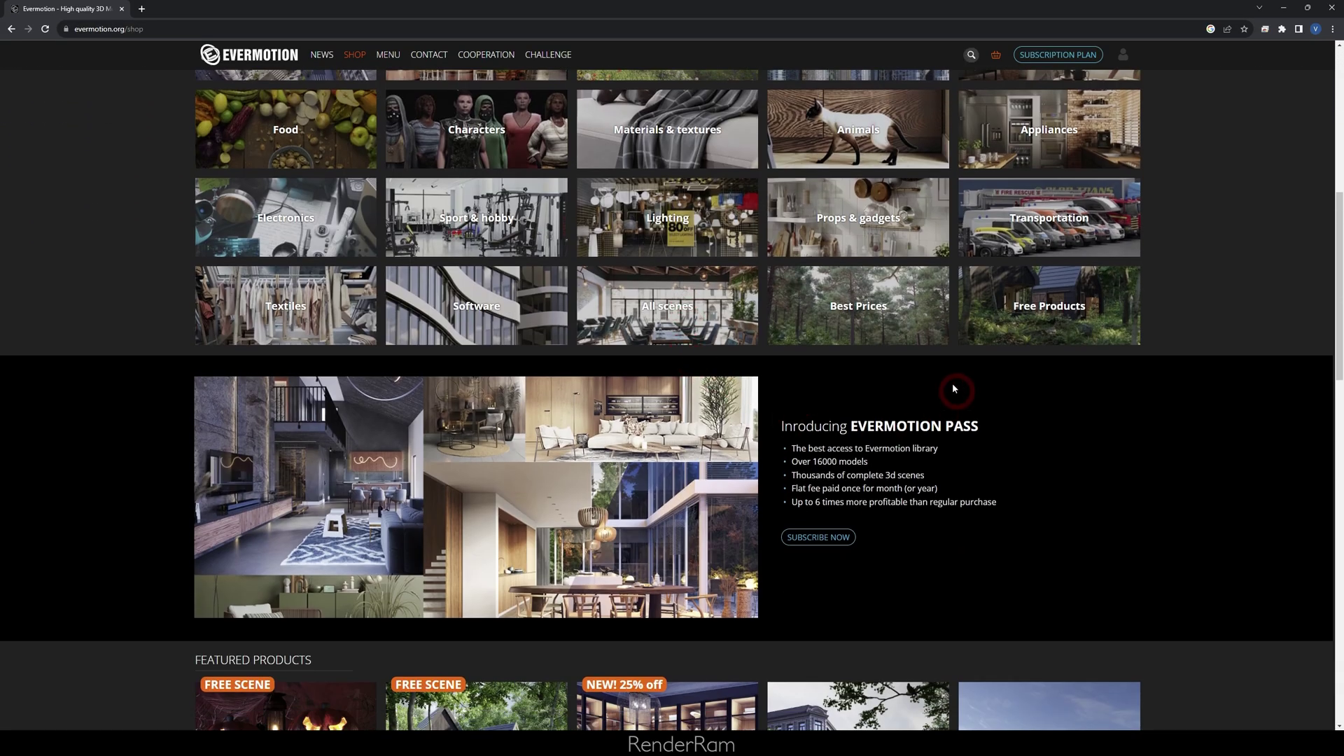
{"action": "scroll", "coordinate": [686, 508], "scroll_direction": "down", "scroll_amount": 4}
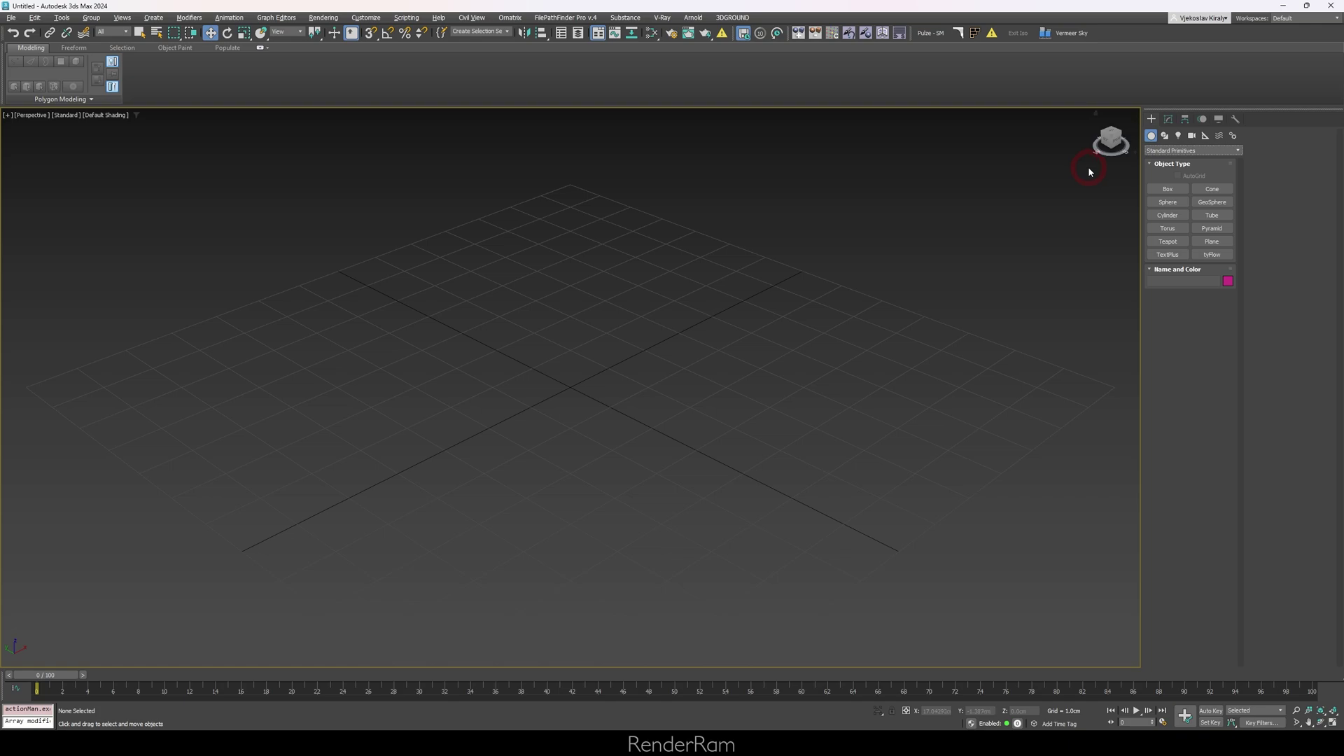
Step: Place a Generic Oak from AEC Extended Foliage in the viewport
{"action": "left_click", "coordinate": [1166, 151]}
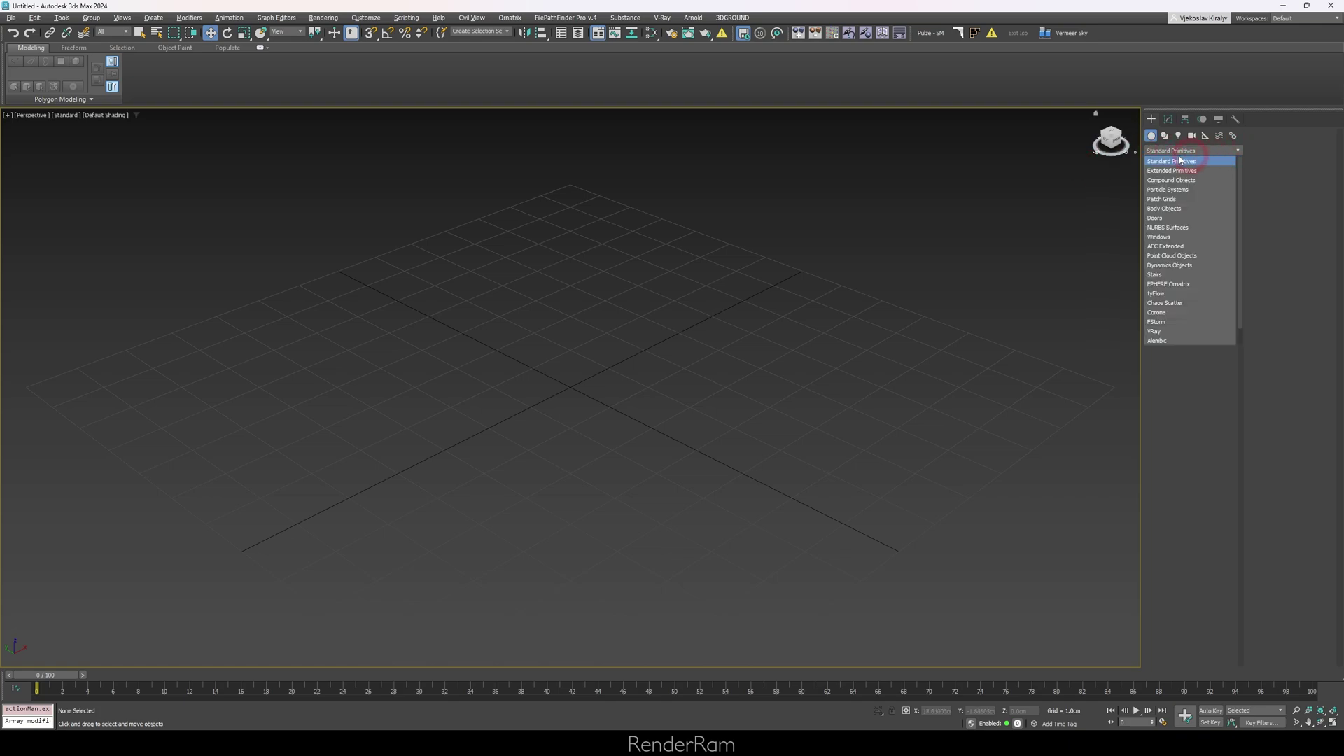
{"action": "left_click", "coordinate": [1158, 247]}
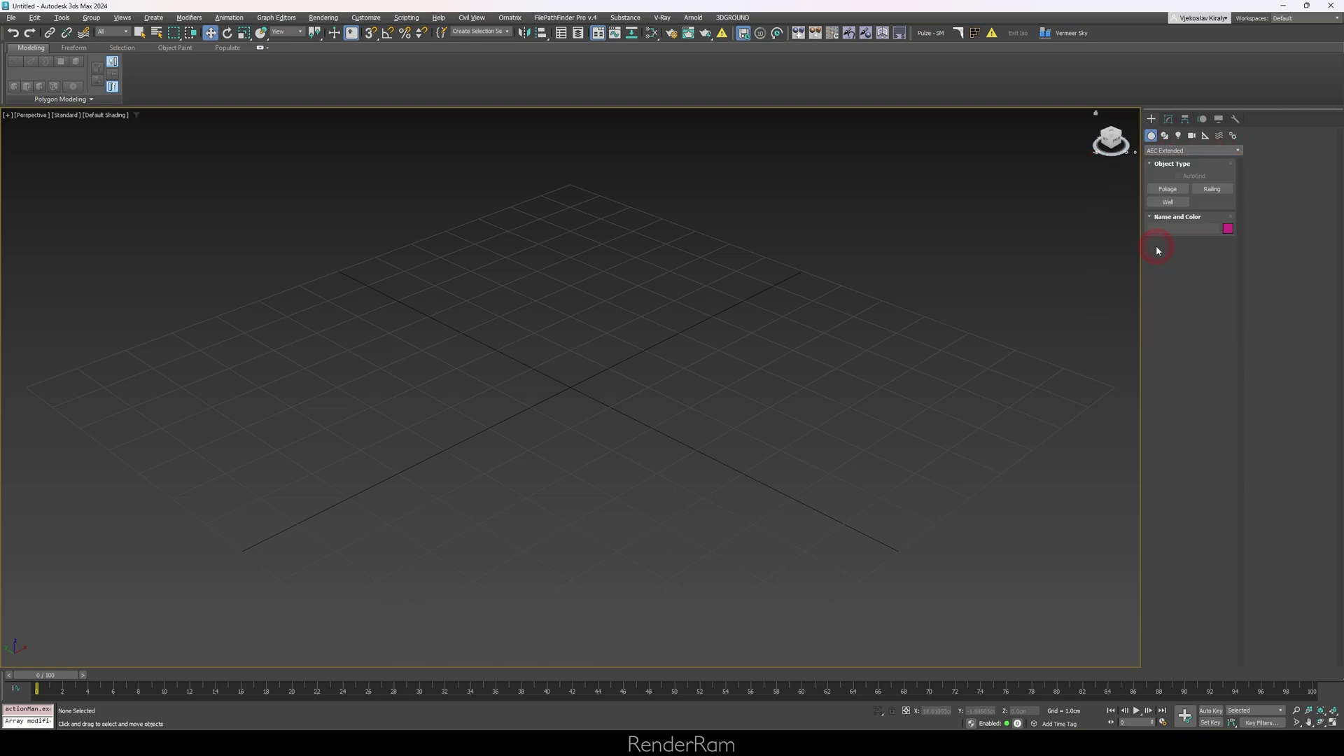
{"action": "left_click", "coordinate": [1176, 192]}
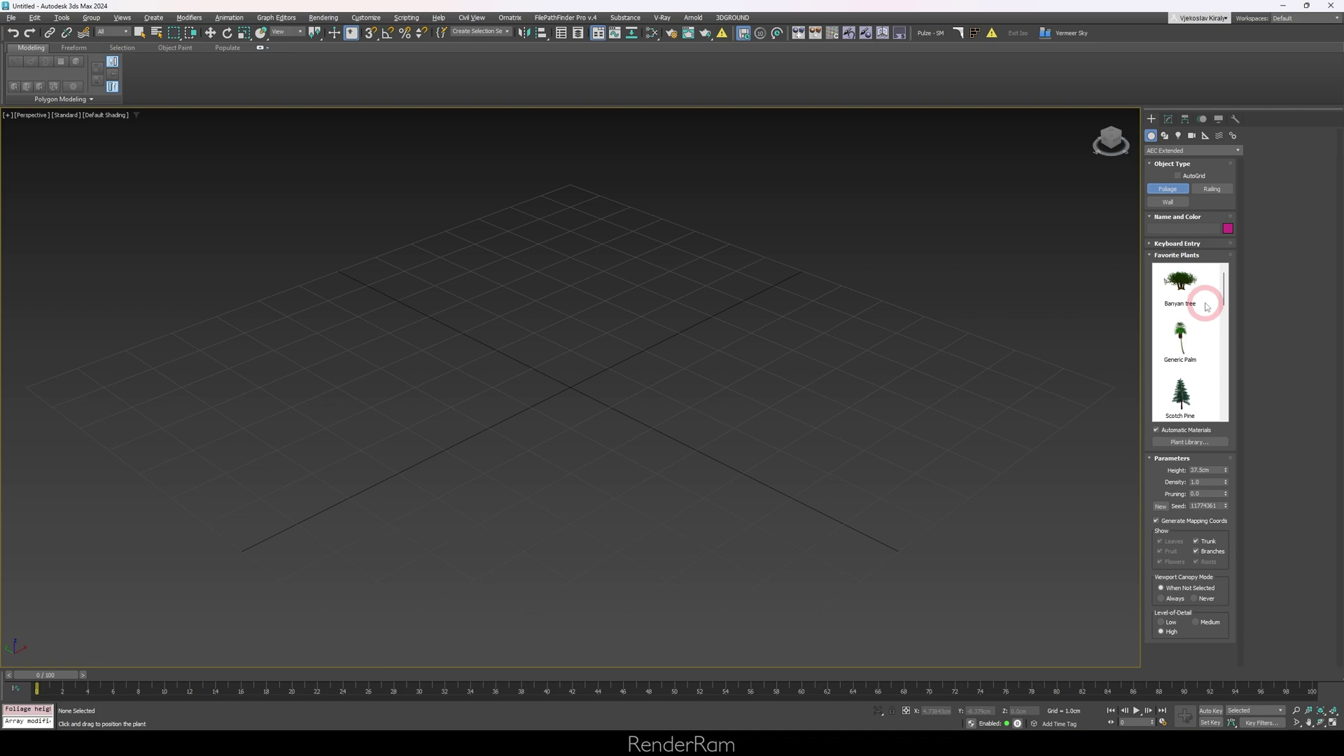
{"action": "left_click_drag", "start_coordinate": [1225, 288], "coordinate": [1232, 404]}
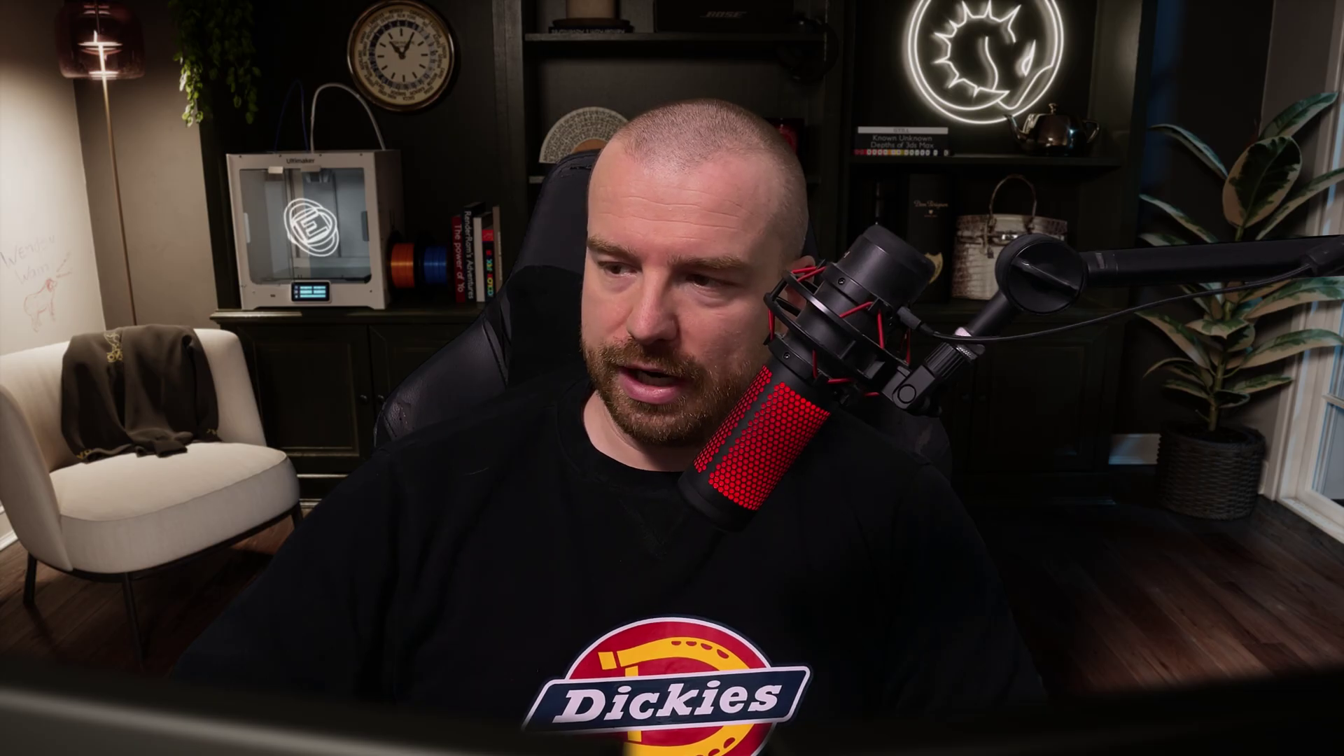
{"action": "left_click", "coordinate": [594, 422]}
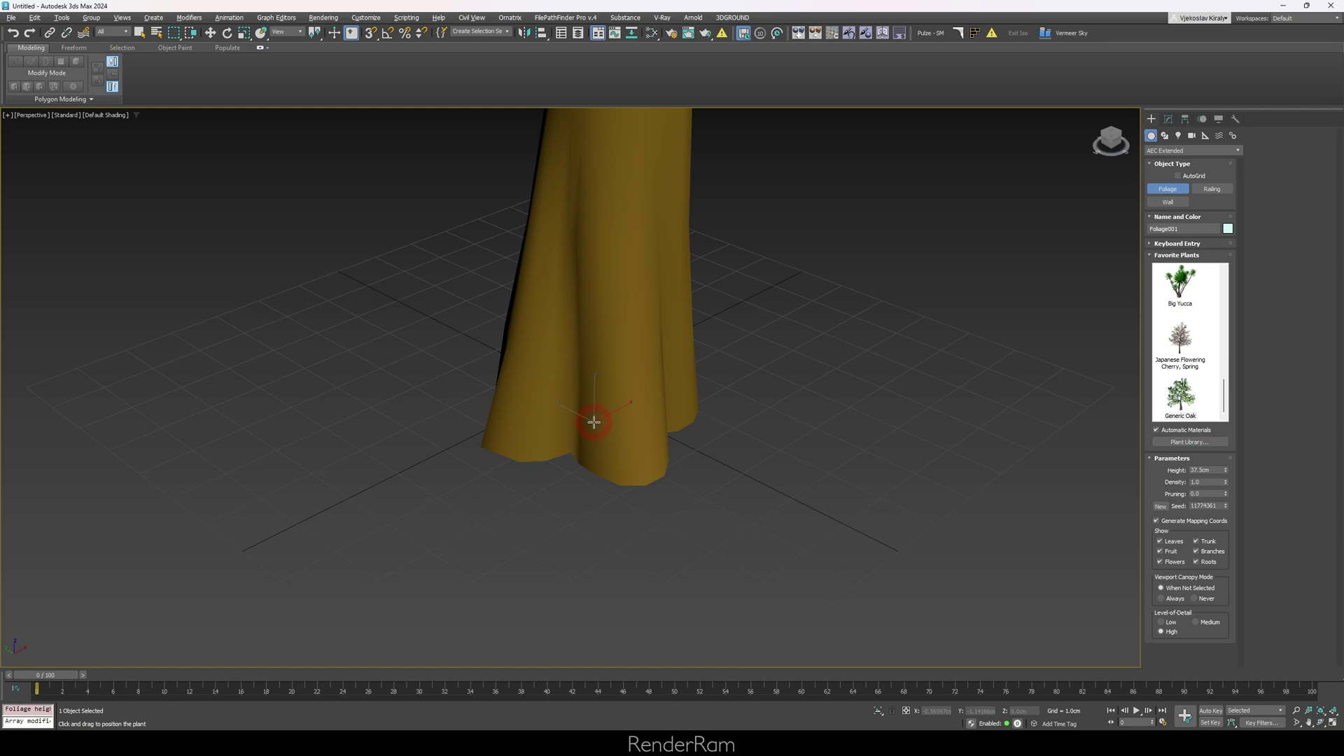
Step: Adjust the oak's height and canopy display setting, then finish creating the foliage
{"action": "scroll", "coordinate": [594, 422], "scroll_direction": "down", "scroll_amount": 10}
{"action": "scroll", "coordinate": [610, 431], "scroll_direction": "up", "scroll_amount": 5}
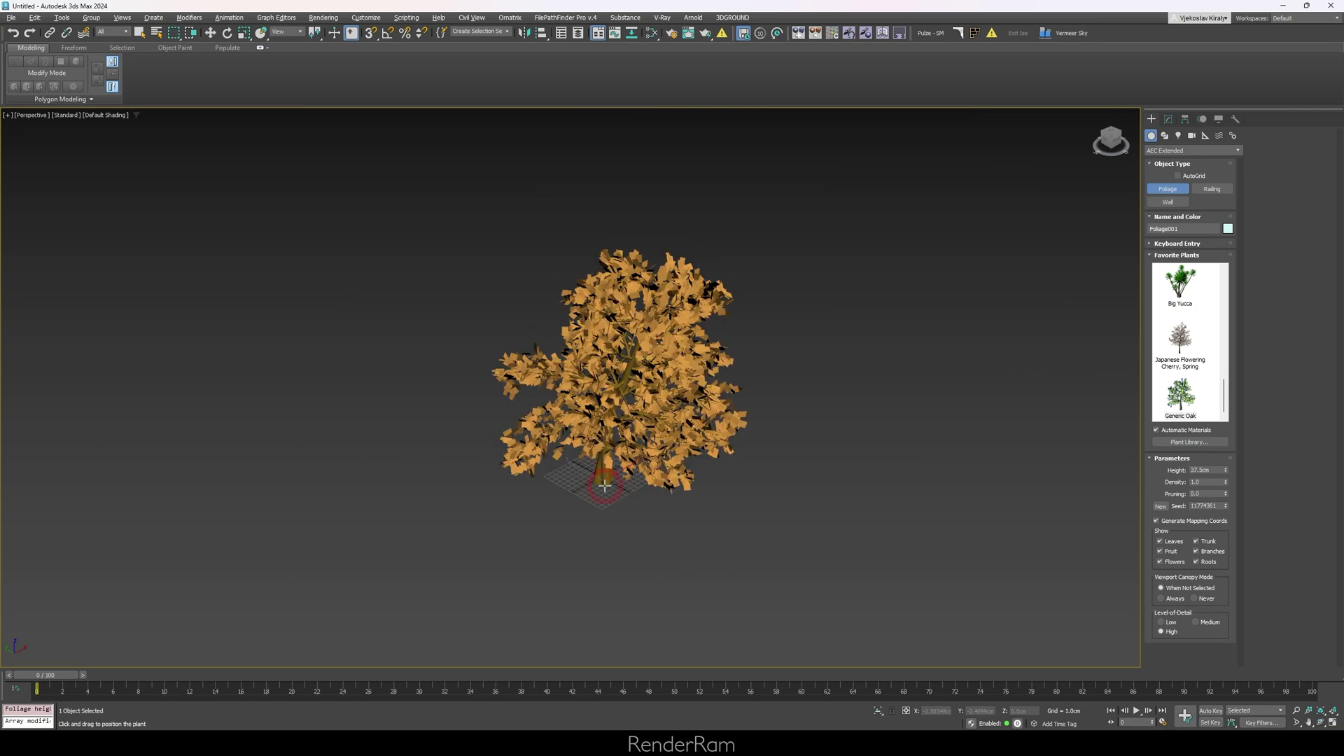
{"action": "middle_click_drag", "start_coordinate": [657, 337], "coordinate": [707, 364], "text": "alt"}
{"action": "mouse_move", "coordinate": [1227, 474]}
{"action": "left_mouse_down"}
{"action": "mouse_move", "coordinate": [1225, 507]}
{"action": "mouse_move", "coordinate": [1224, 490]}
{"action": "left_mouse_up"}
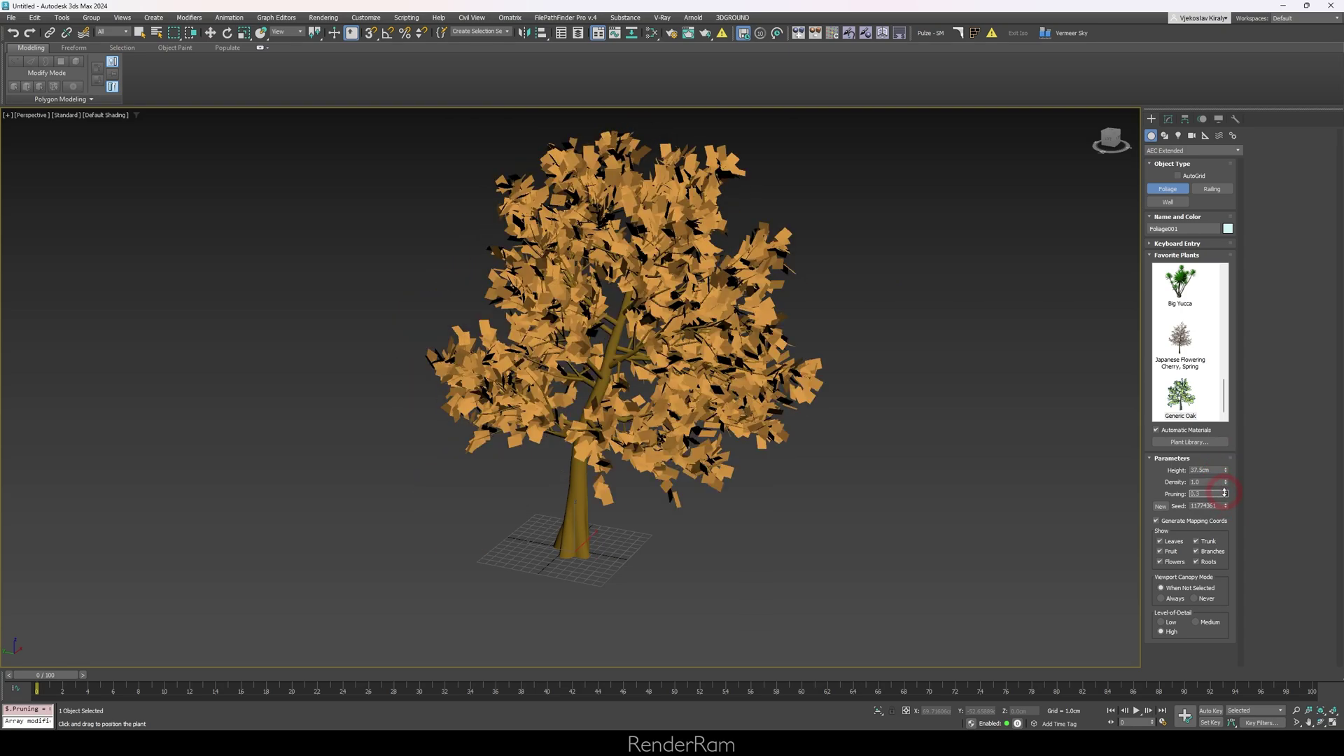
{"action": "left_click", "coordinate": [1206, 599]}
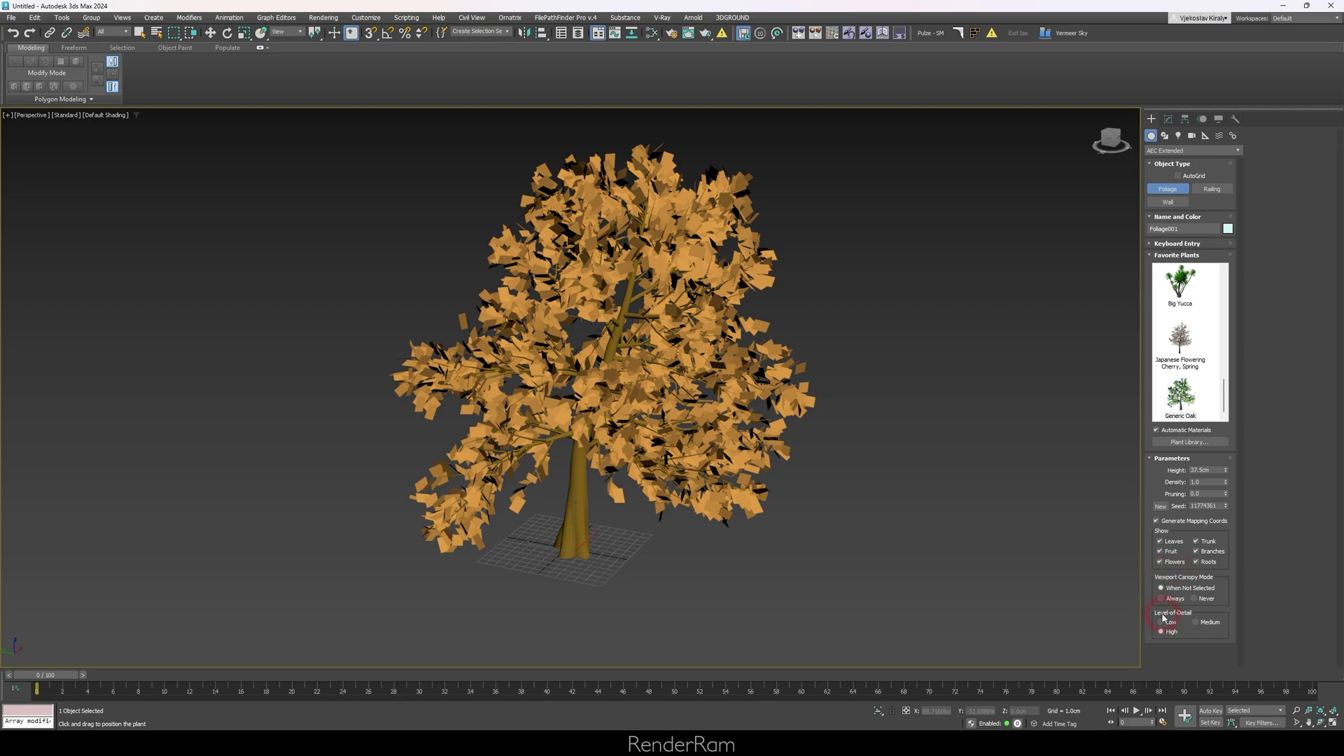
{"action": "right_click", "coordinate": [722, 366]}
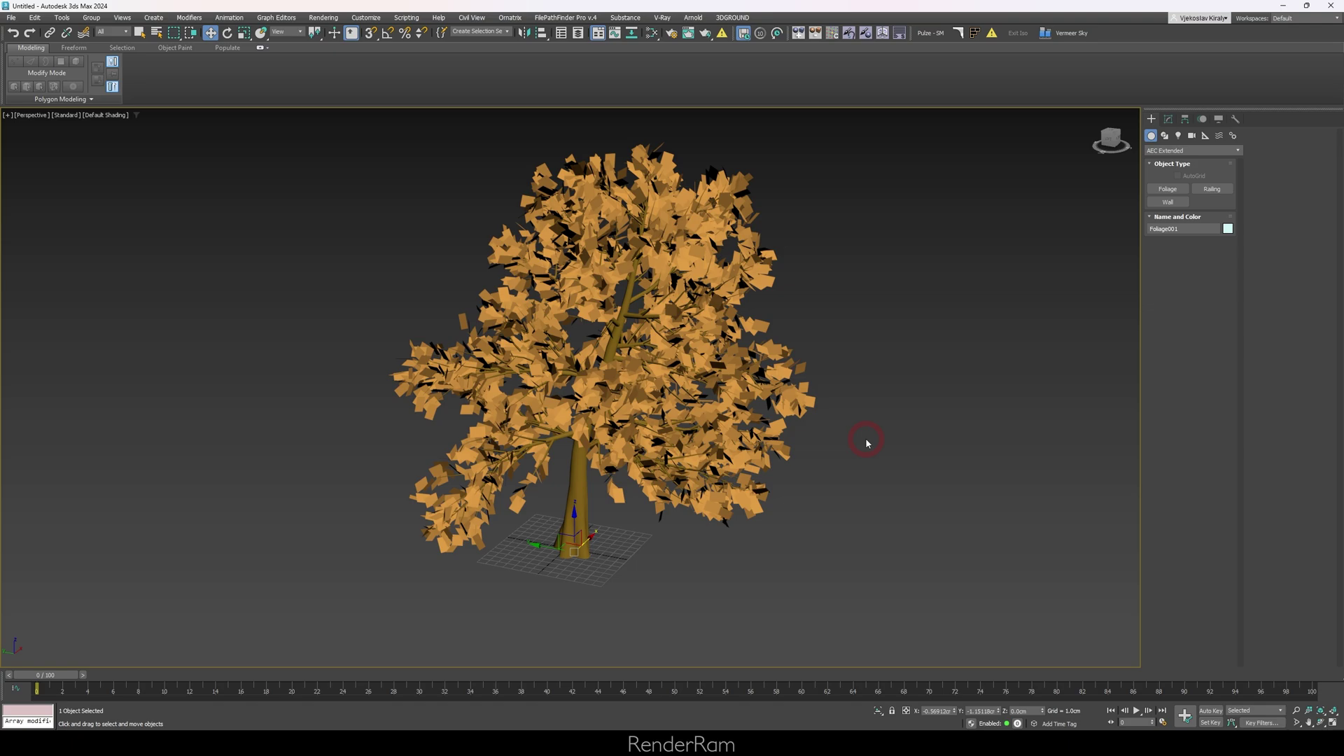
Step: Deselect the oak so it shows as a canopy, and turn on Edged Faces
{"action": "left_click", "coordinate": [867, 441]}
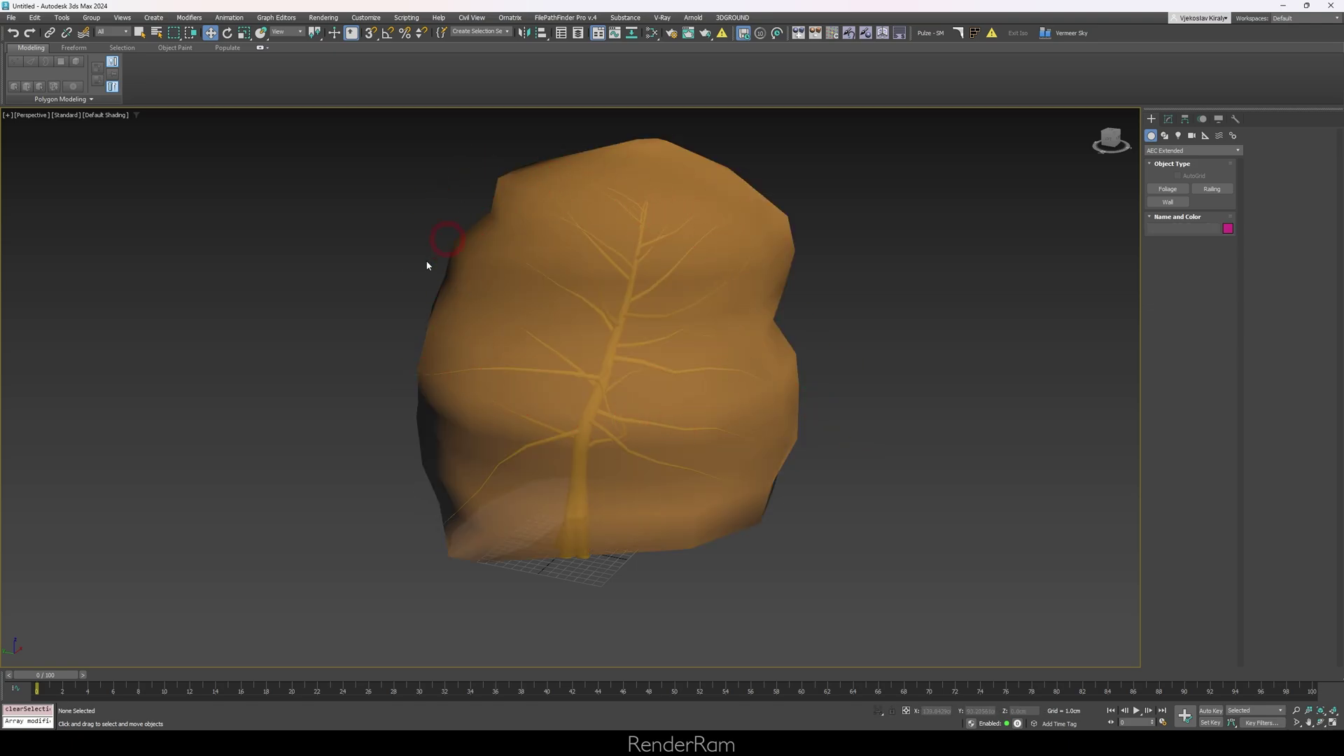
{"action": "key", "text": "F4"}
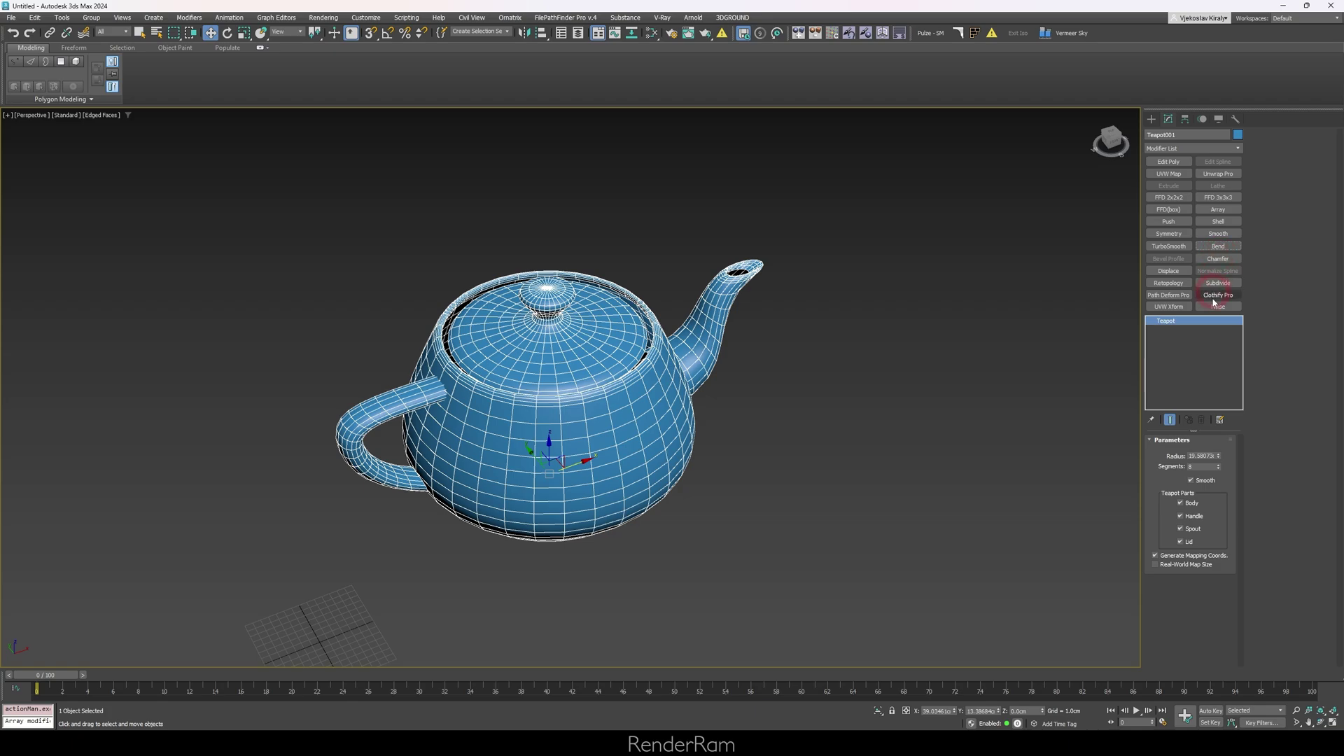
Step: Give Teapot001 a Bend with Angle 38.5 and a 1.66cm Push modifier on top
{"action": "left_click", "coordinate": [1219, 247]}
{"action": "left_click_drag", "start_coordinate": [1222, 464], "coordinate": [1222, 342]}
{"action": "left_click", "coordinate": [1176, 222]}
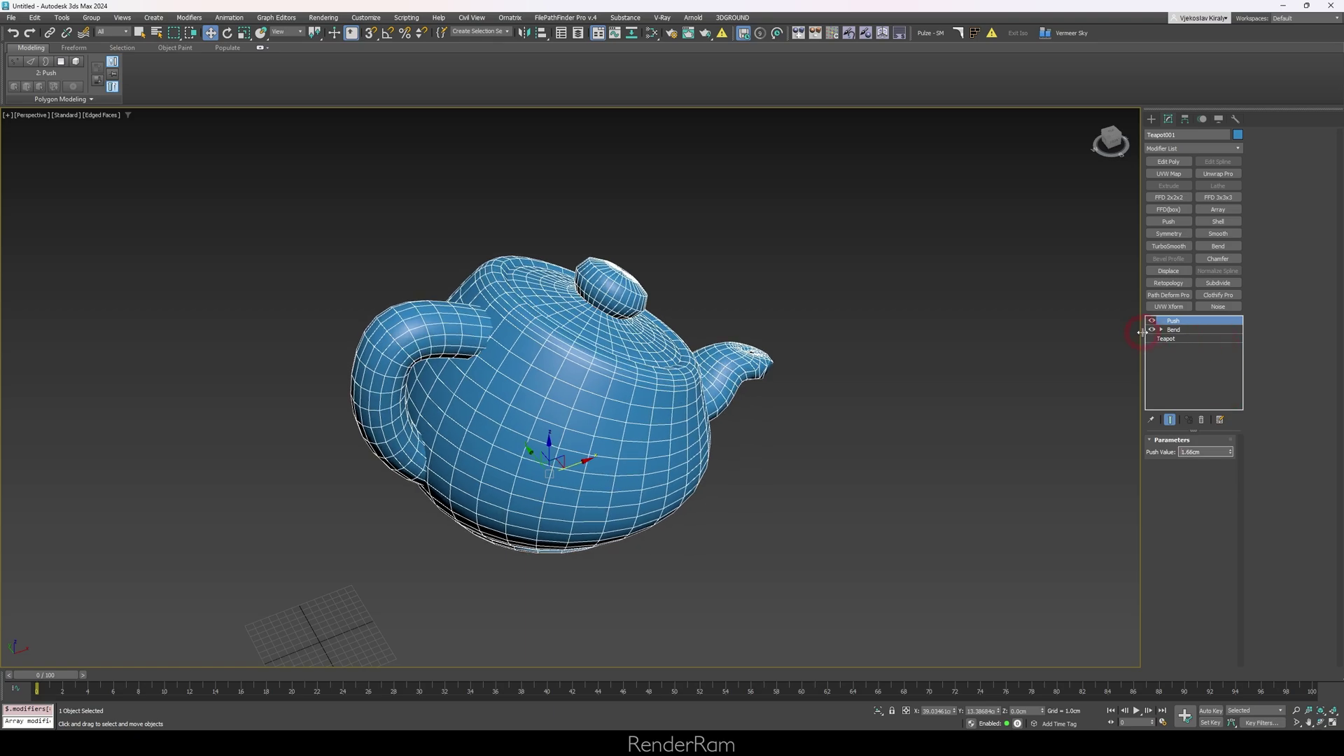
{"action": "right_click", "coordinate": [1193, 324]}
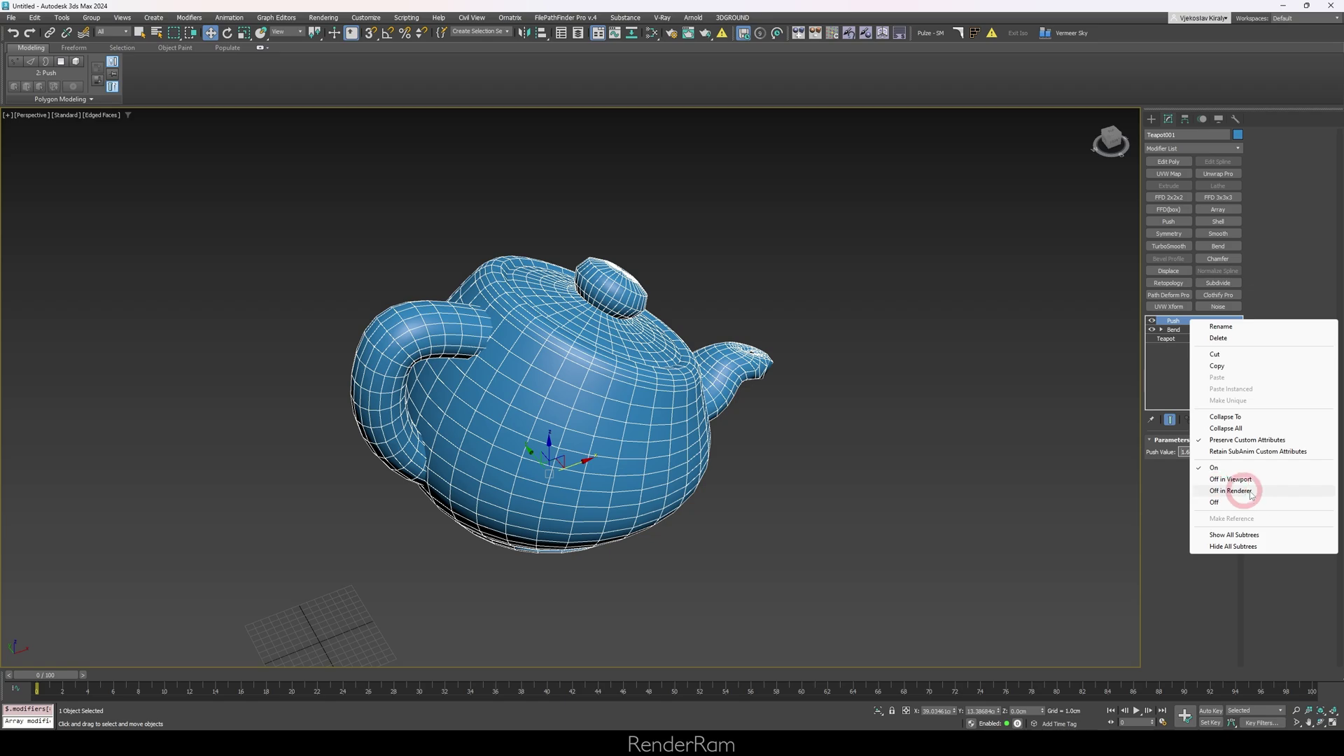
{"action": "left_click", "coordinate": [1174, 489]}
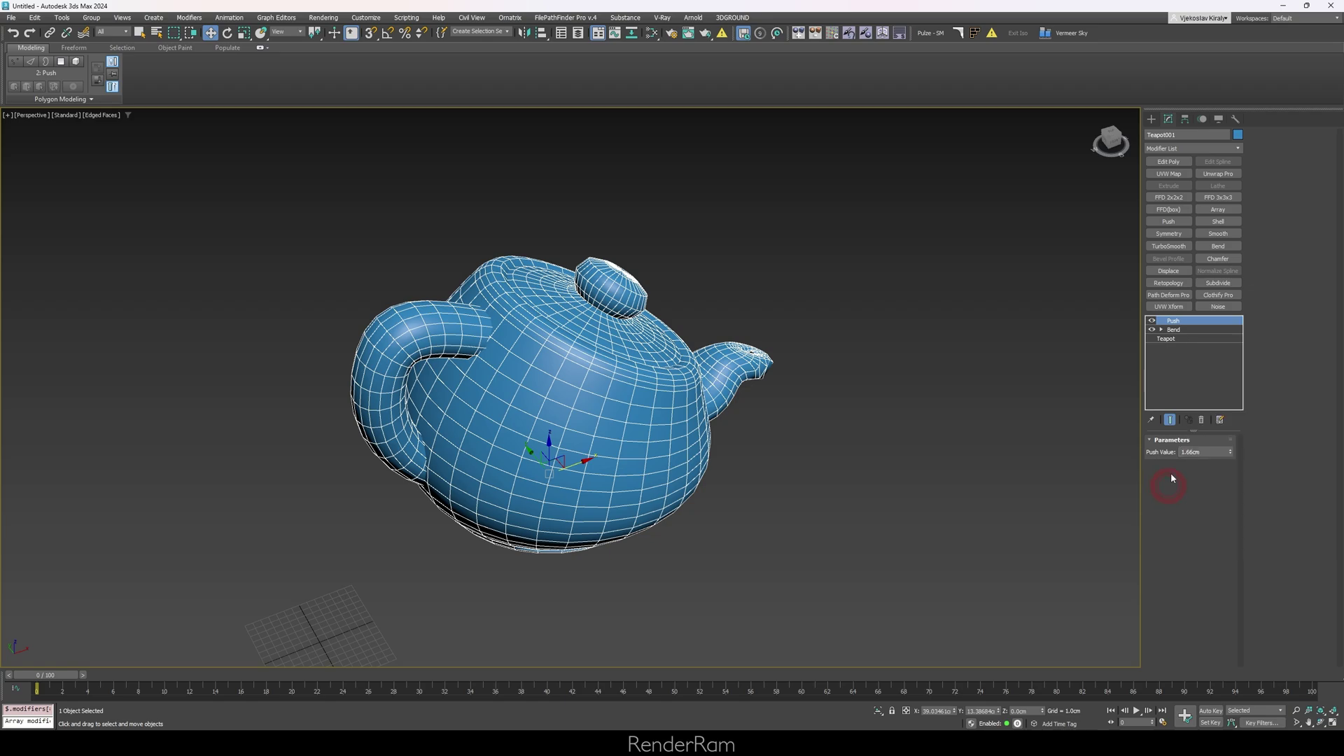
Step: Select Bend in the stack and start an FStorm interactive render beside the viewport
{"action": "left_click", "coordinate": [1174, 329]}
{"action": "key", "text": "shift+q"}
{"action": "left_click_drag", "start_coordinate": [546, 183], "coordinate": [189, 56]}
{"action": "middle_click_drag", "start_coordinate": [725, 399], "coordinate": [841, 385]}
{"action": "scroll", "coordinate": [330, 306], "scroll_direction": "up", "scroll_amount": 2}
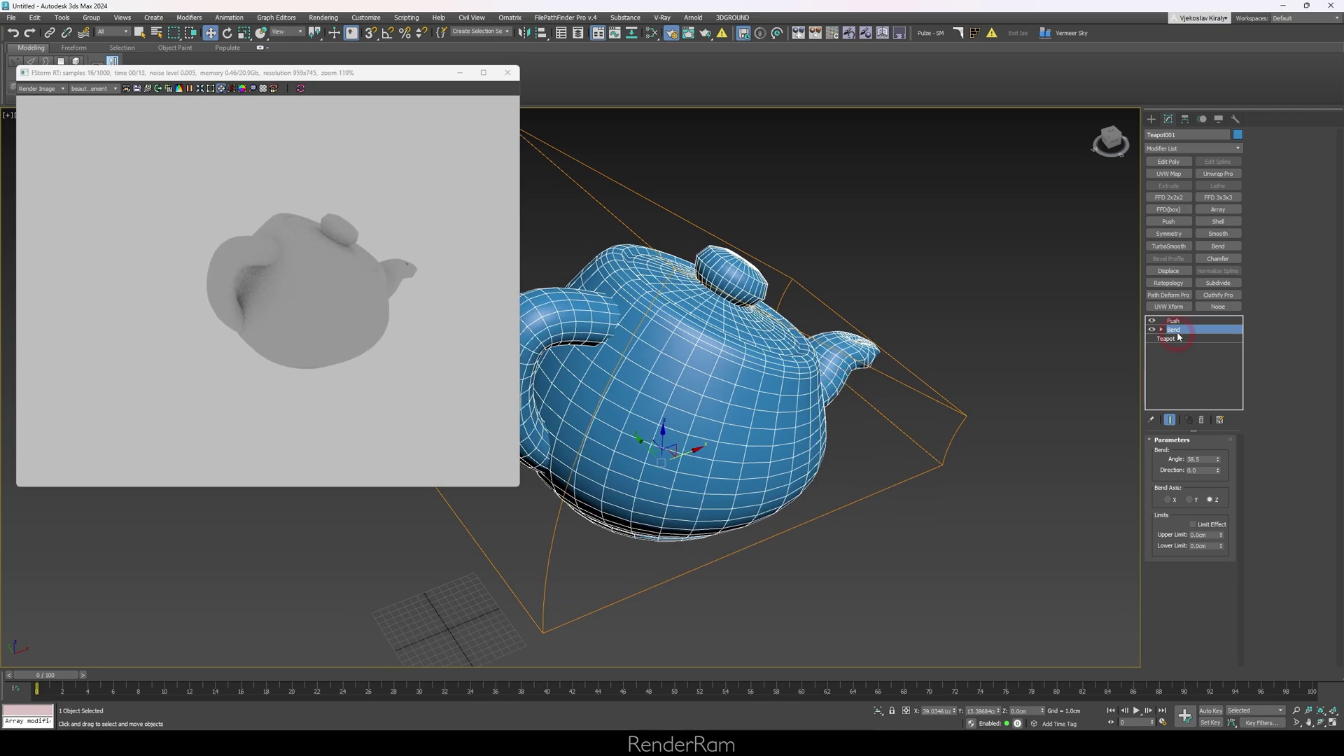
Step: Set the Bend modifier to Off in Renderer and orbit to compare
{"action": "right_click", "coordinate": [1180, 333]}
{"action": "left_click", "coordinate": [1218, 502]}
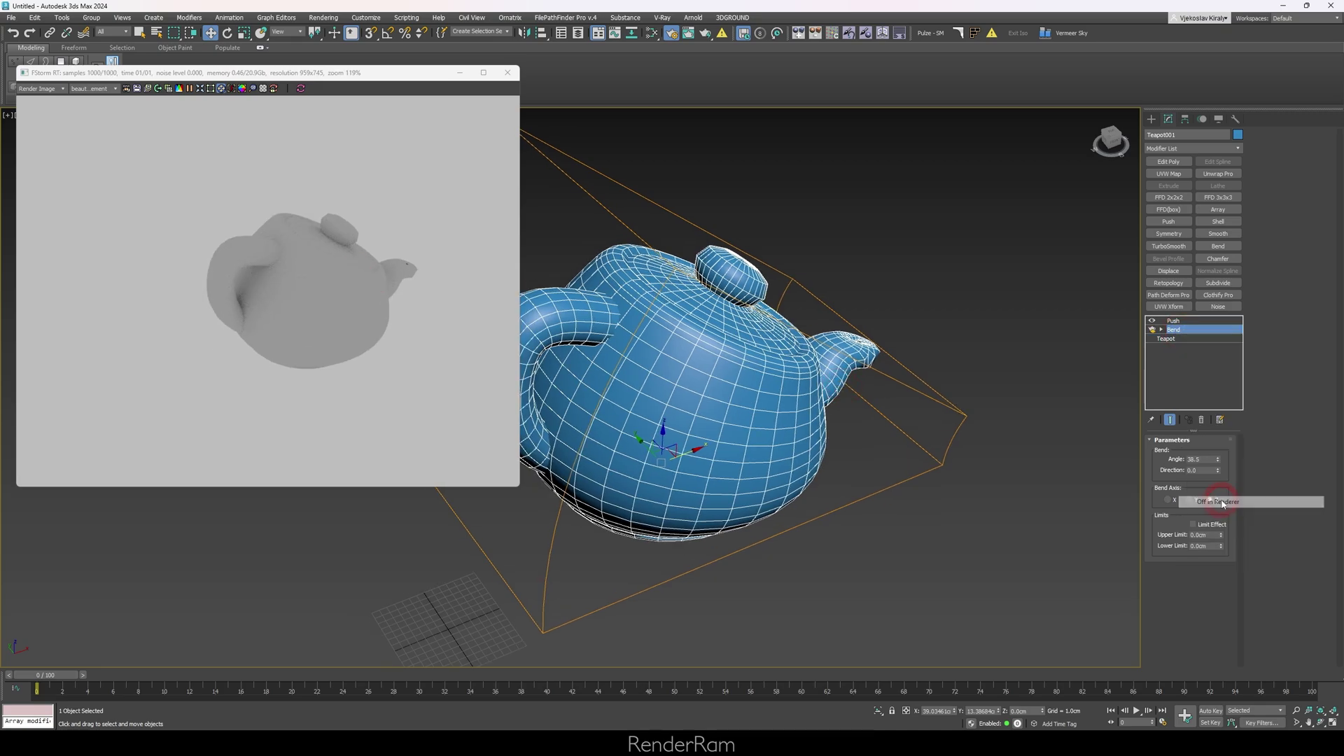
{"action": "middle_click_drag", "start_coordinate": [713, 342], "coordinate": [724, 324], "text": "alt"}
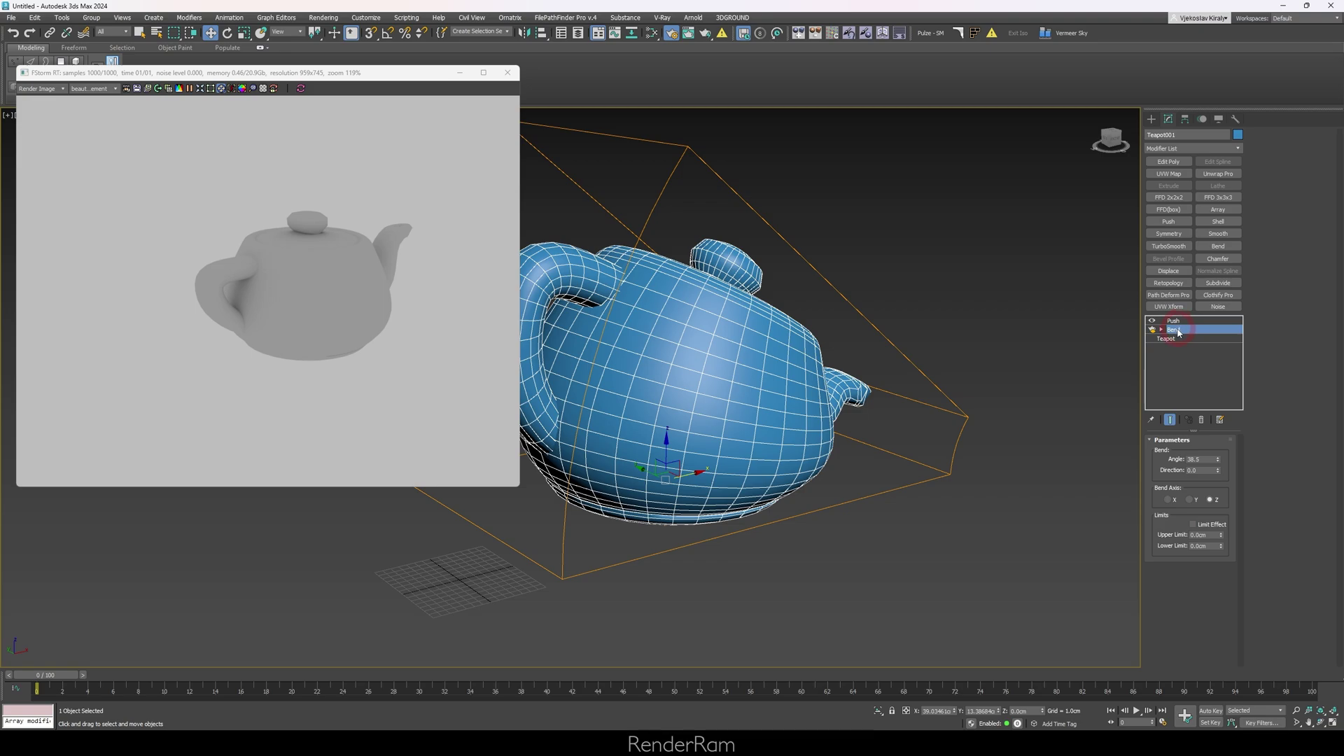
Step: Set the Push modifier to Off in Viewport and orbit around the teapot
{"action": "right_click", "coordinate": [1176, 323]}
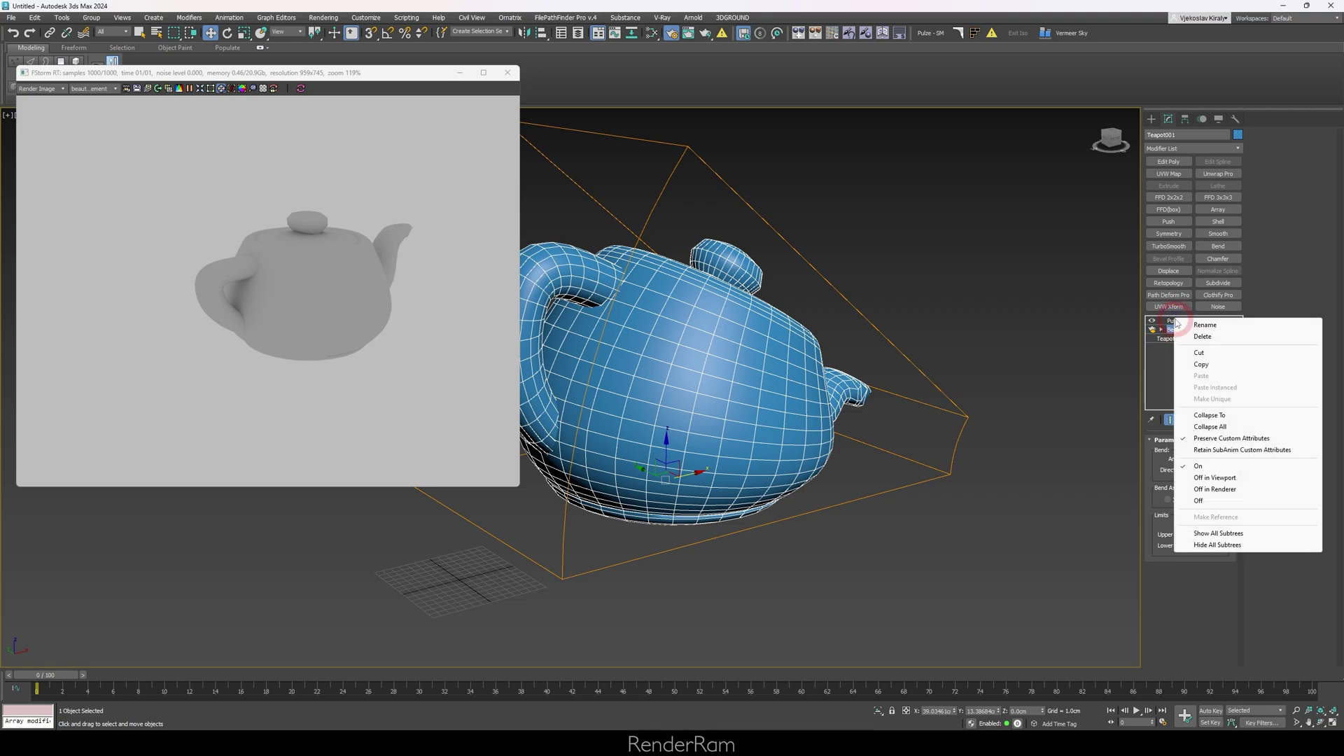
{"action": "left_click", "coordinate": [1218, 479]}
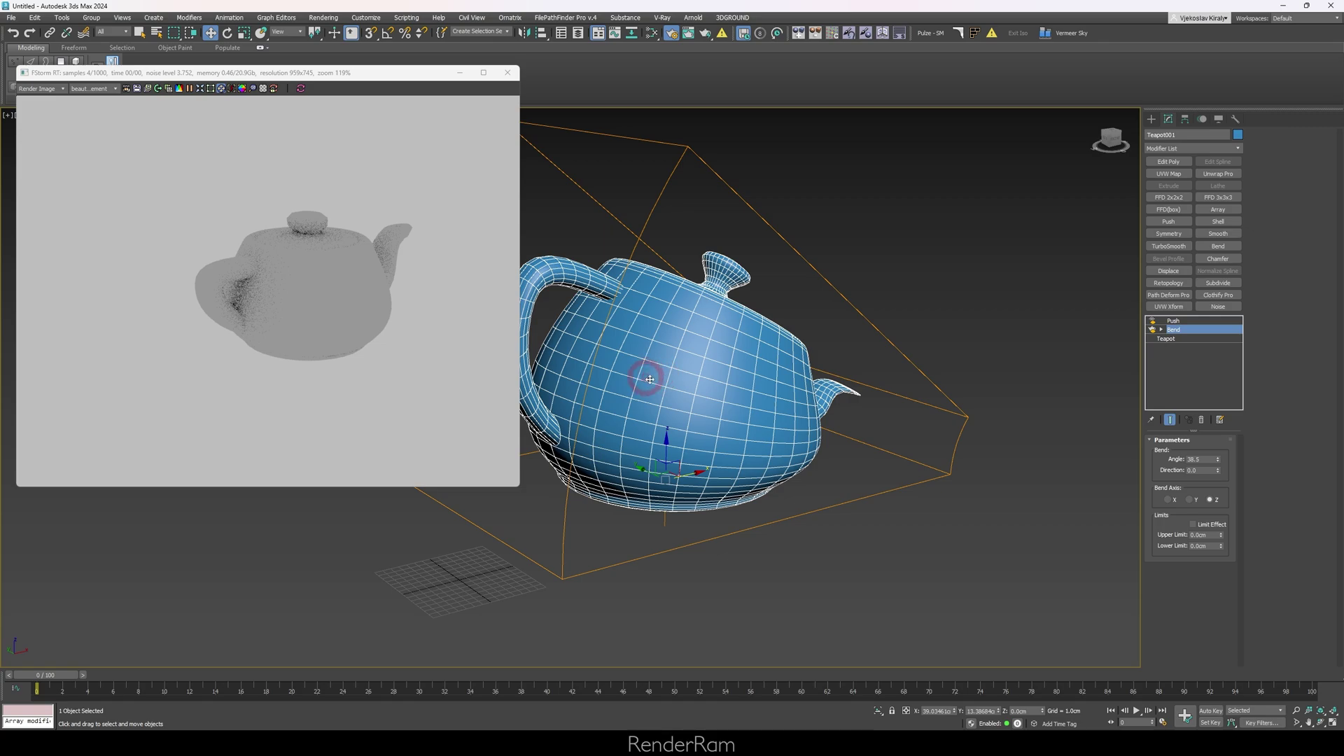
{"action": "middle_click_drag", "start_coordinate": [710, 369], "coordinate": [956, 382], "text": "alt"}
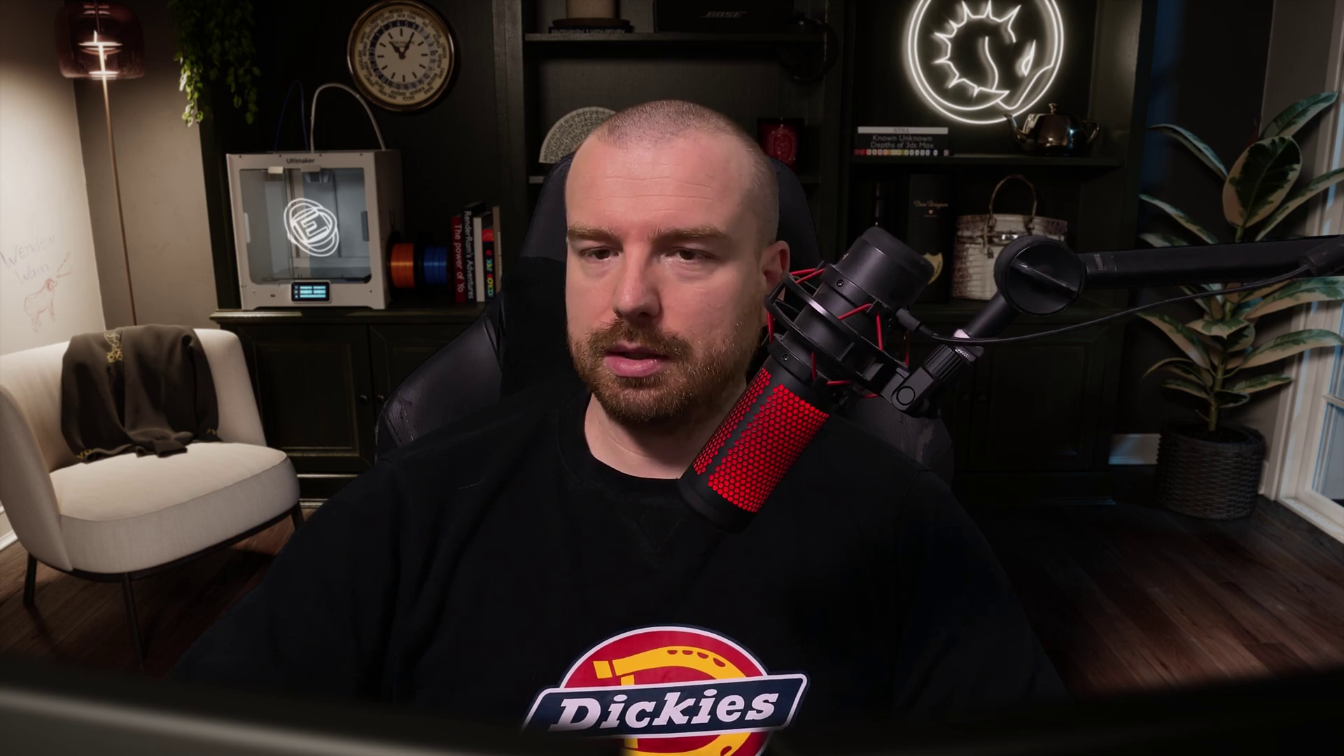
Step: Add a Substitute modifier to the spheres, cone, cylinder and RenderRam text, picking Teapot001 as replacement
{"action": "left_click_drag", "start_coordinate": [186, 136], "coordinate": [571, 565]}
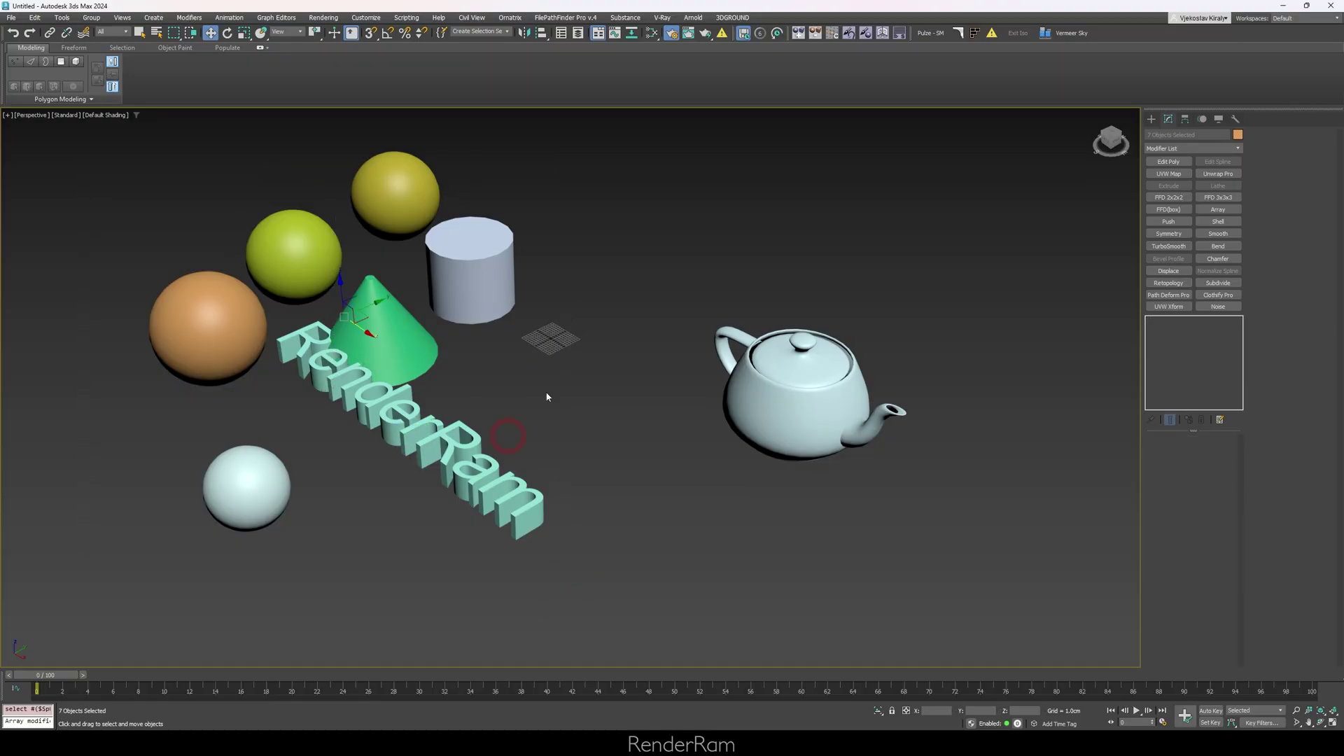
{"action": "key", "text": "F4"}
{"action": "left_click", "coordinate": [1216, 148]}
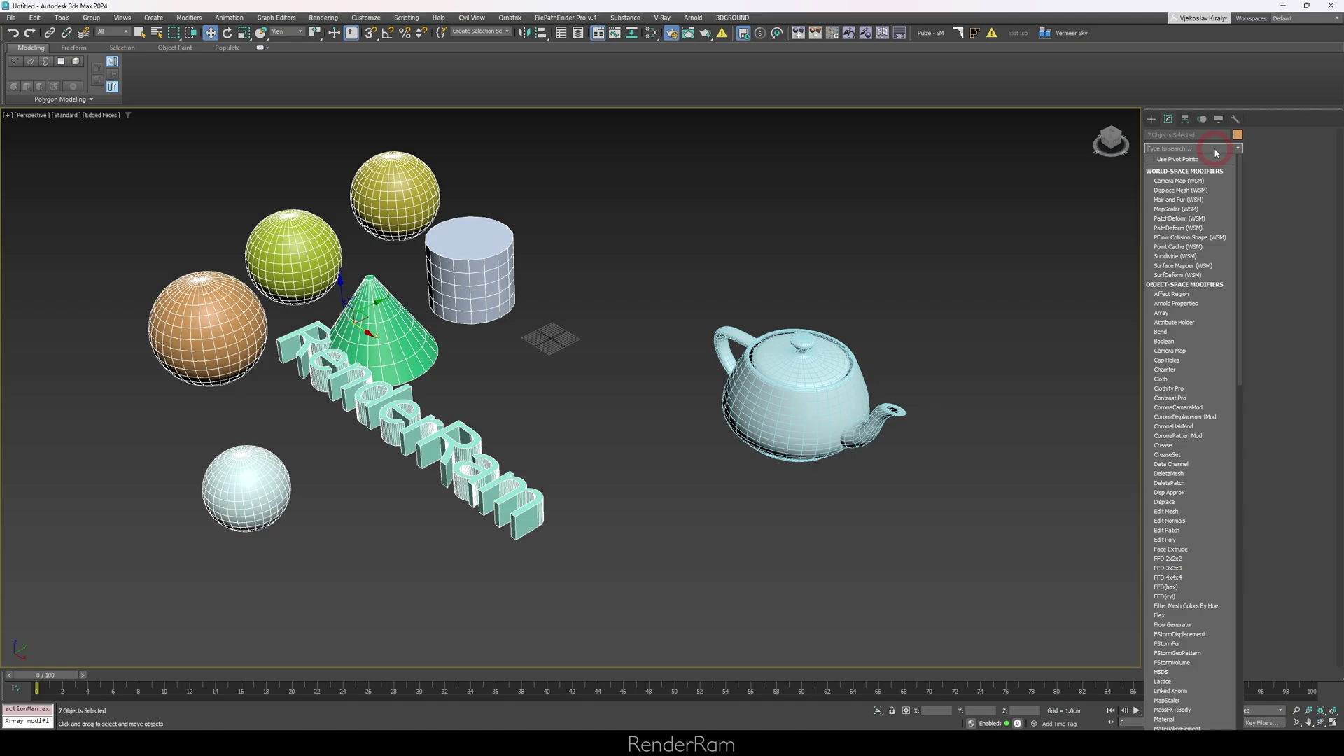
{"action": "left_click", "coordinate": [1216, 151]}
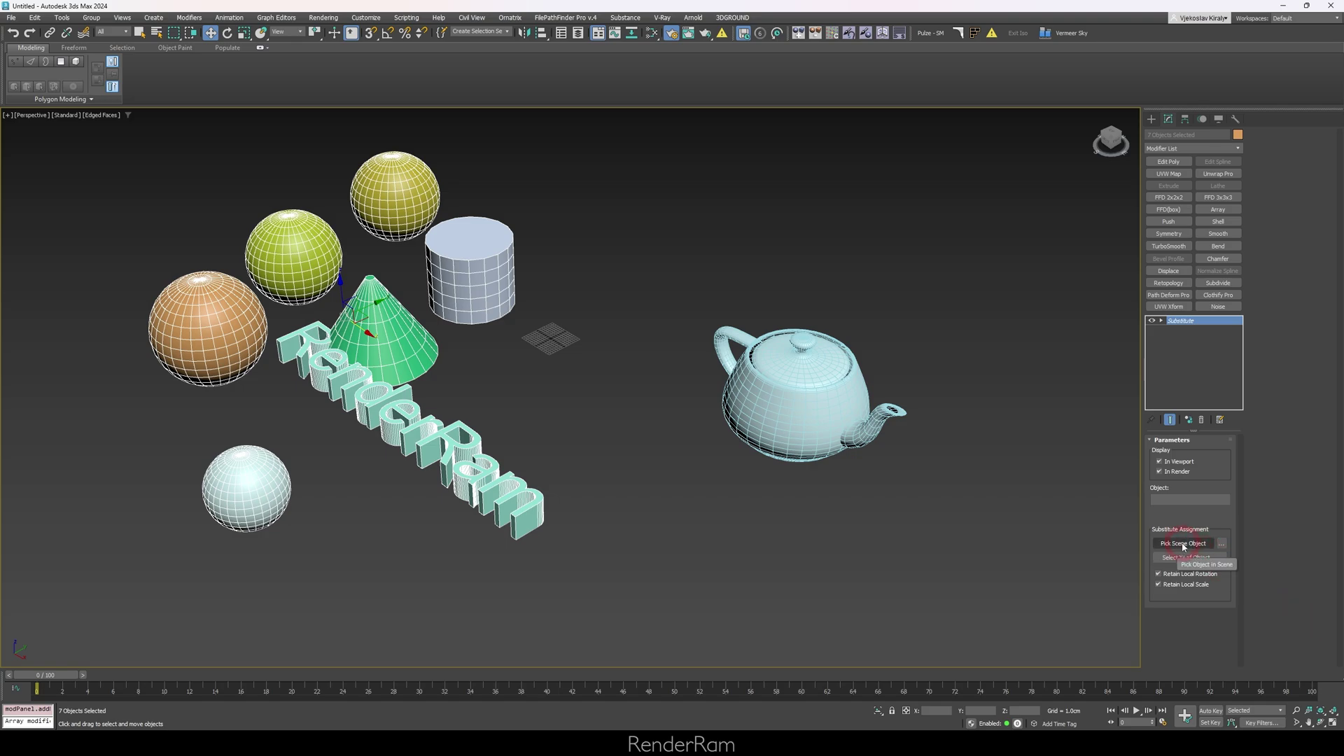
{"action": "left_click", "coordinate": [772, 394]}
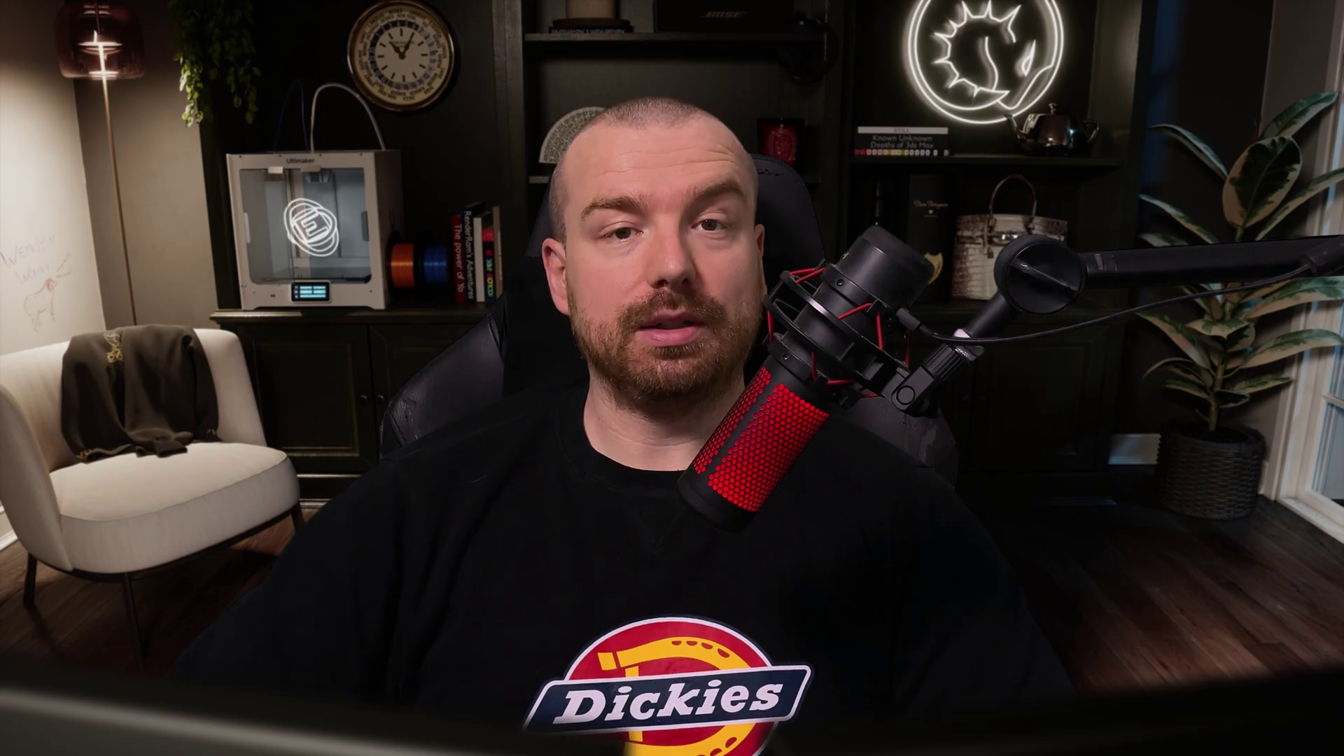